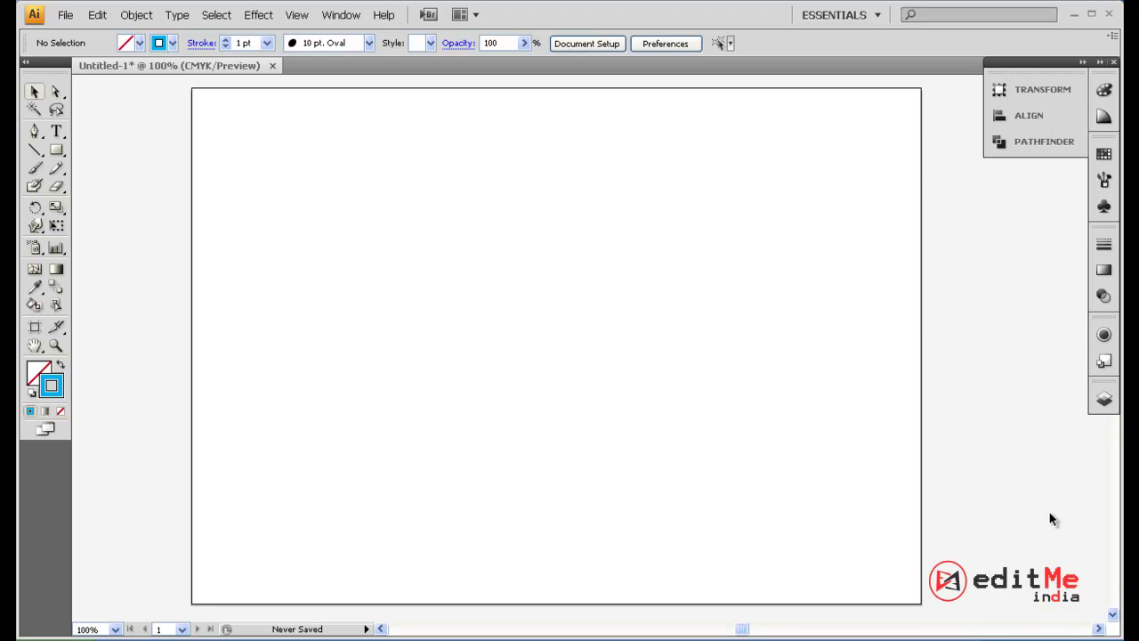
# Switch to the Blend tool and bring the three sample blends into view.
pyautogui.click(53, 288)
pyautogui.scroll(2, 329, 342)
pyautogui.scroll(-3, 329, 342)
pyautogui.scroll(8, 329, 340)
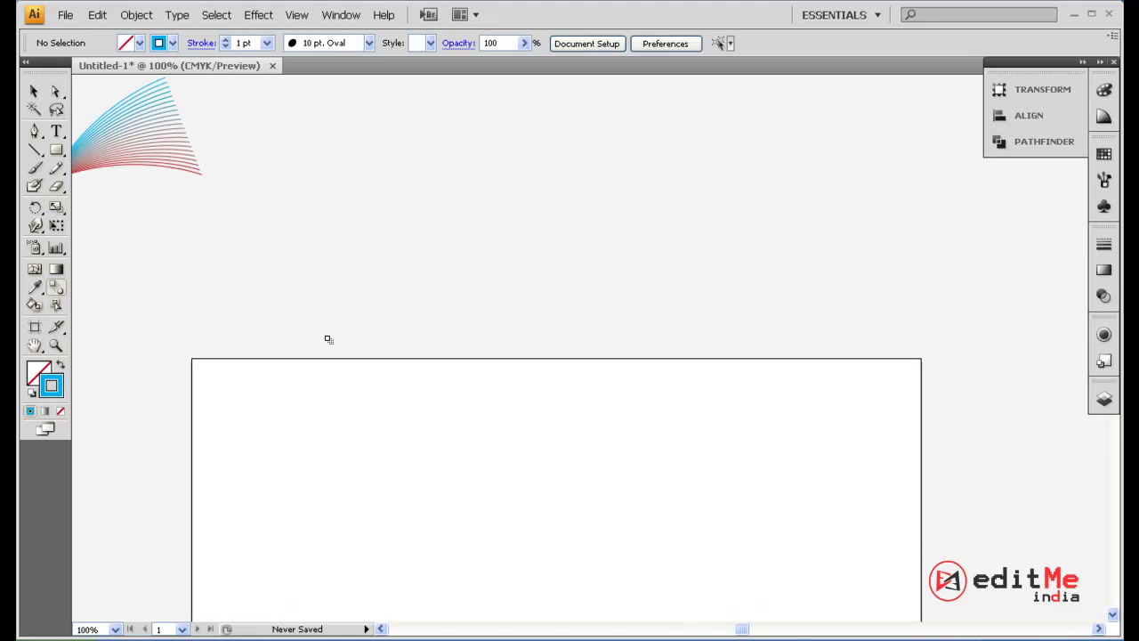
pyautogui.moveTo(317, 264); pyautogui.dragTo(934, 292)
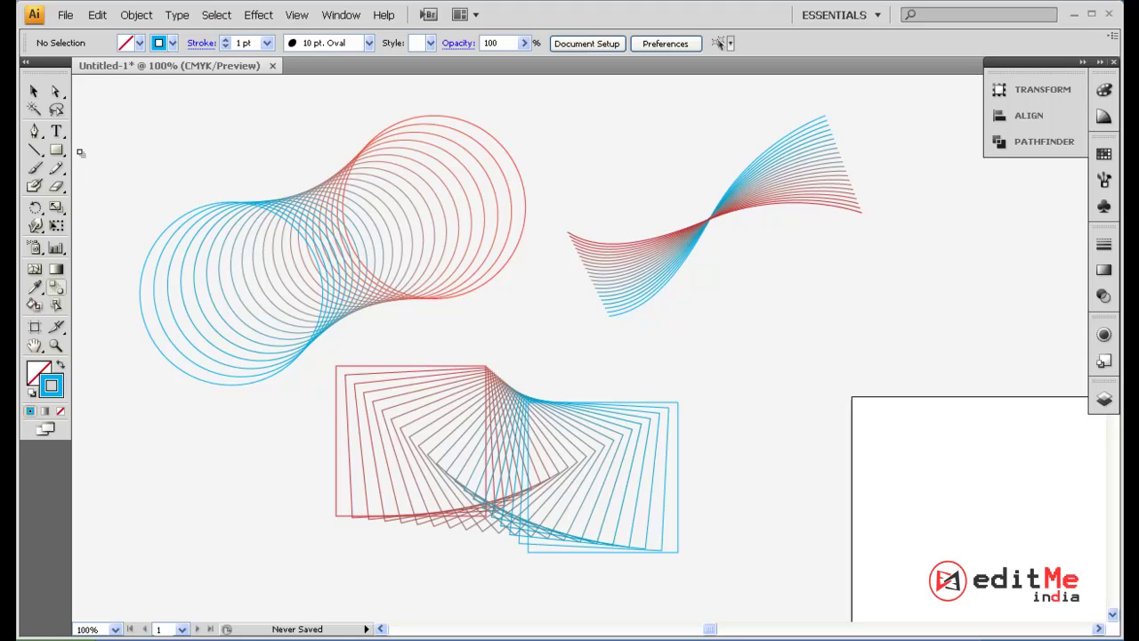
# Inspect the circle, wave and square sample blends in turn, then return to the empty artboard.
pyautogui.click(34, 91)
pyautogui.click(348, 218)
pyautogui.click(346, 215)
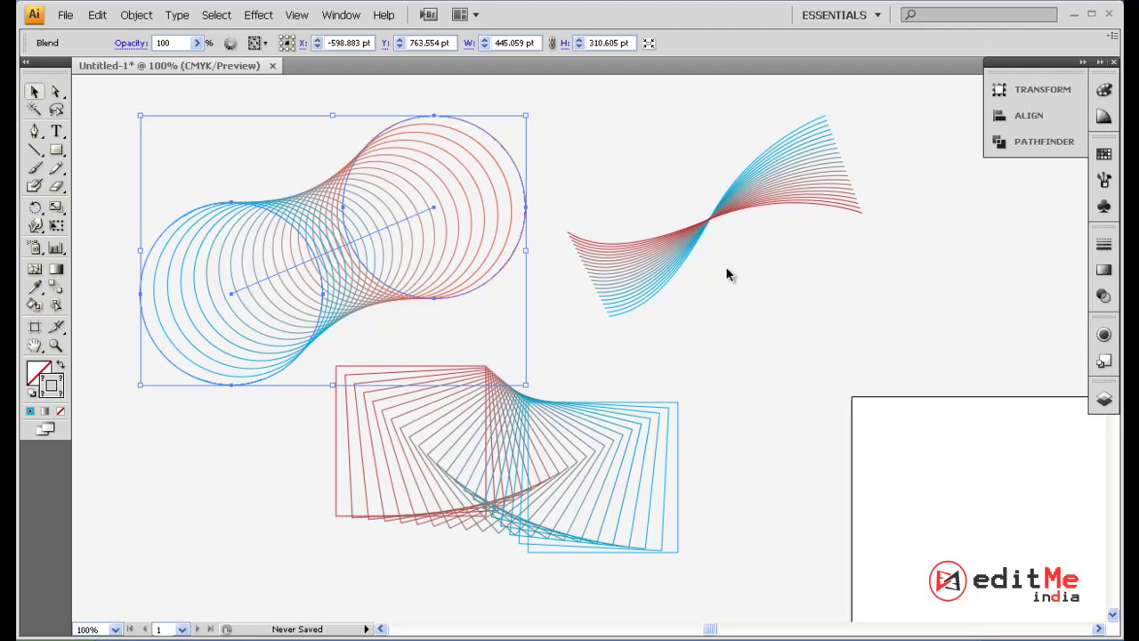
pyautogui.click(717, 223)
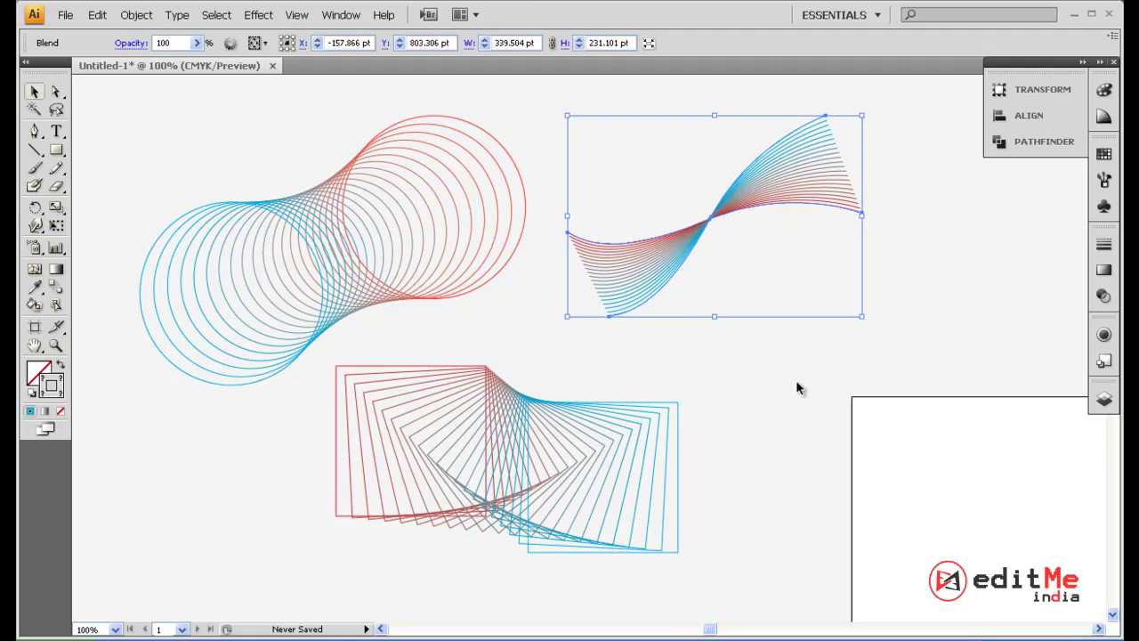
pyautogui.click(749, 380)
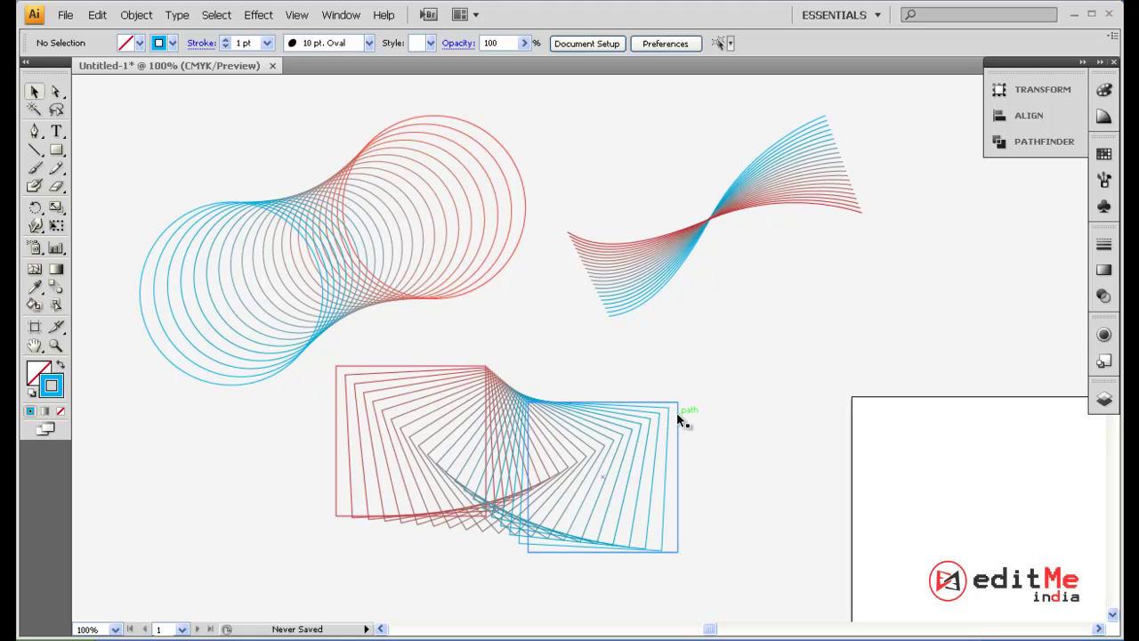
pyautogui.click(677, 414)
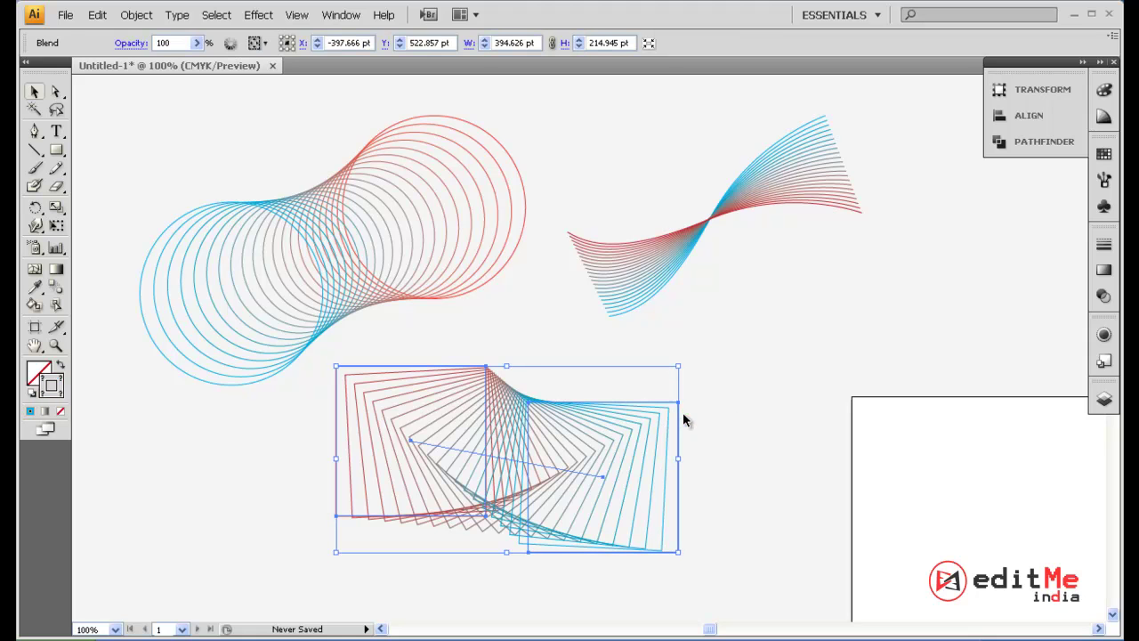
pyautogui.click(796, 429)
pyautogui.moveTo(835, 422); pyautogui.dragTo(370, 208)
pyautogui.moveTo(803, 379); pyautogui.dragTo(624, 300)
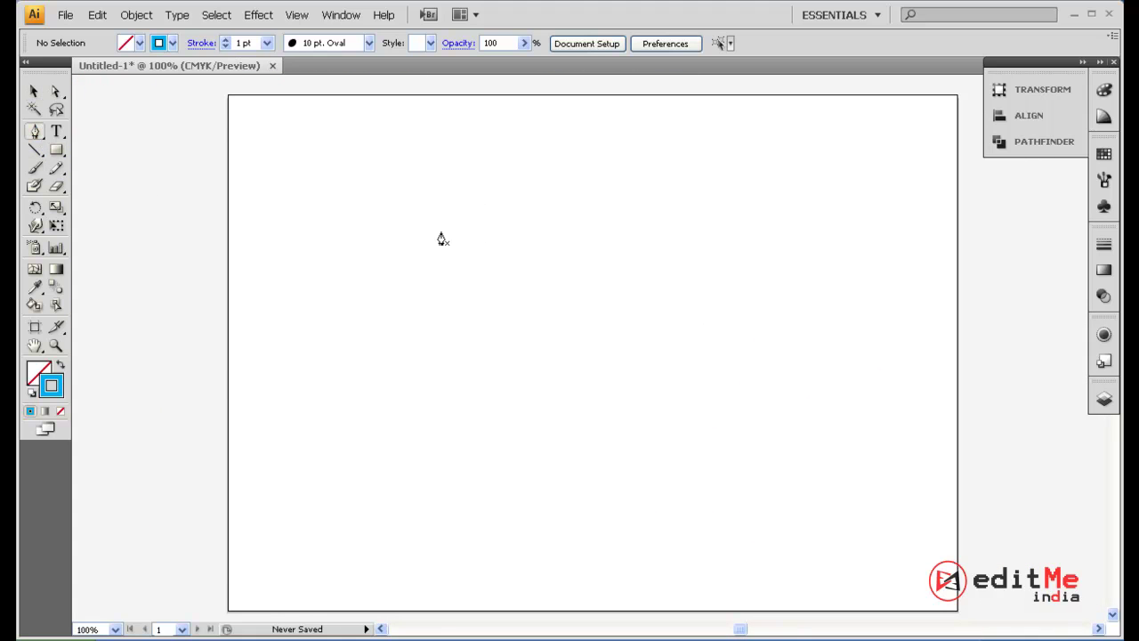
# Draw a blue S-curve with the Pen tool and Alt-drag a copy to its right.
pyautogui.click(524, 178)
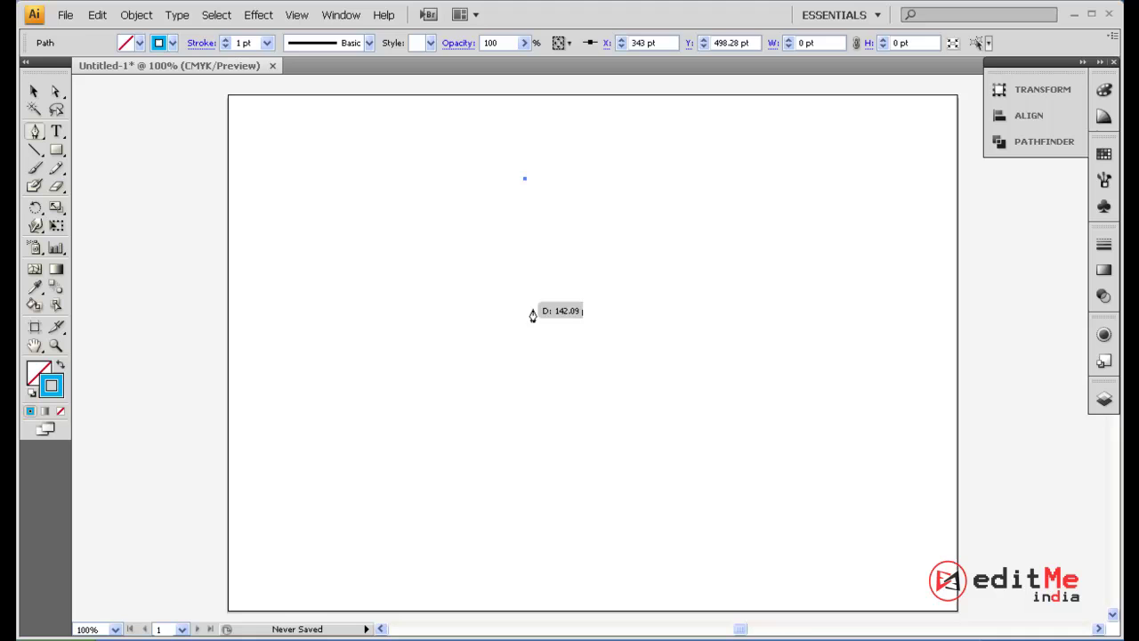
pyautogui.moveTo(540, 320); pyautogui.dragTo(594, 417)
pyautogui.moveTo(545, 537); pyautogui.dragTo(531, 549)
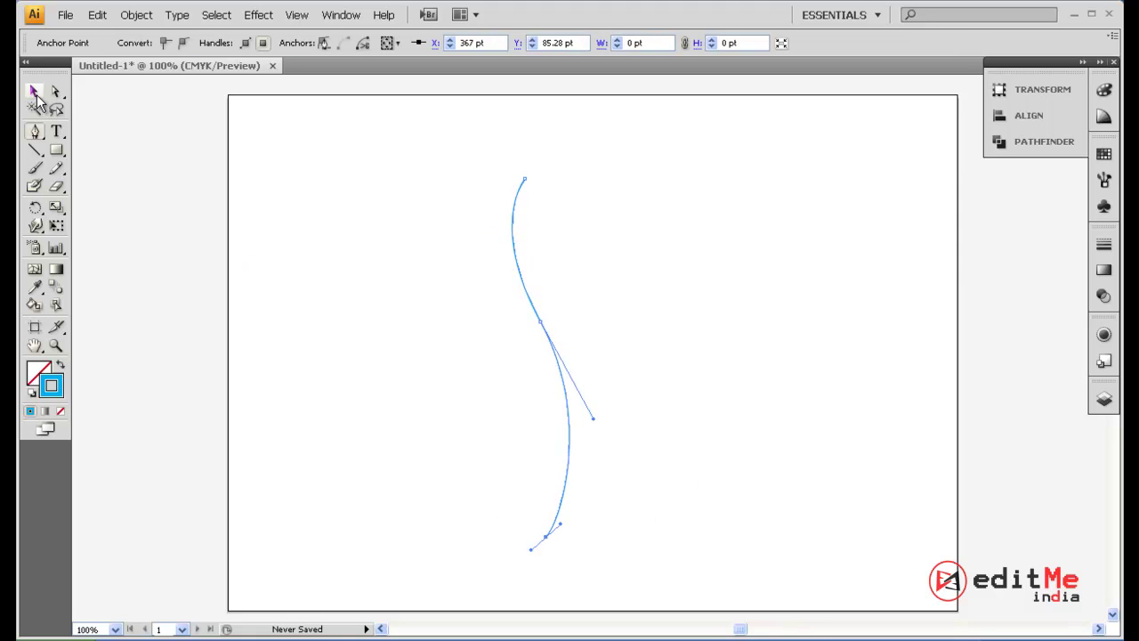
pyautogui.click(36, 95)
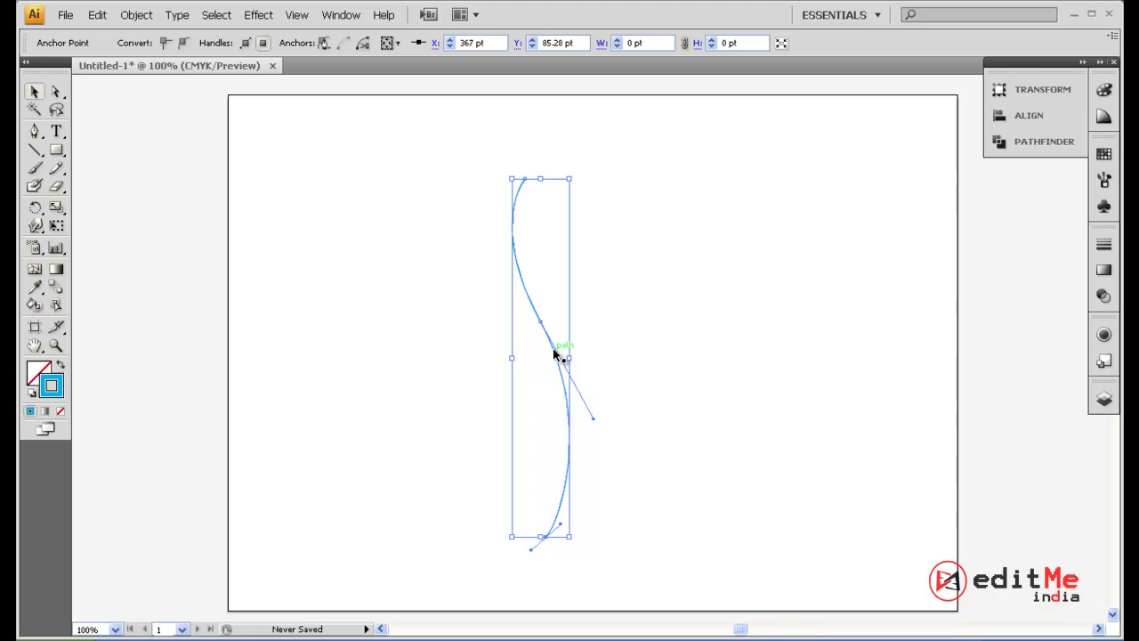
pyautogui.moveTo(553, 354); pyautogui.dragTo(678, 368)
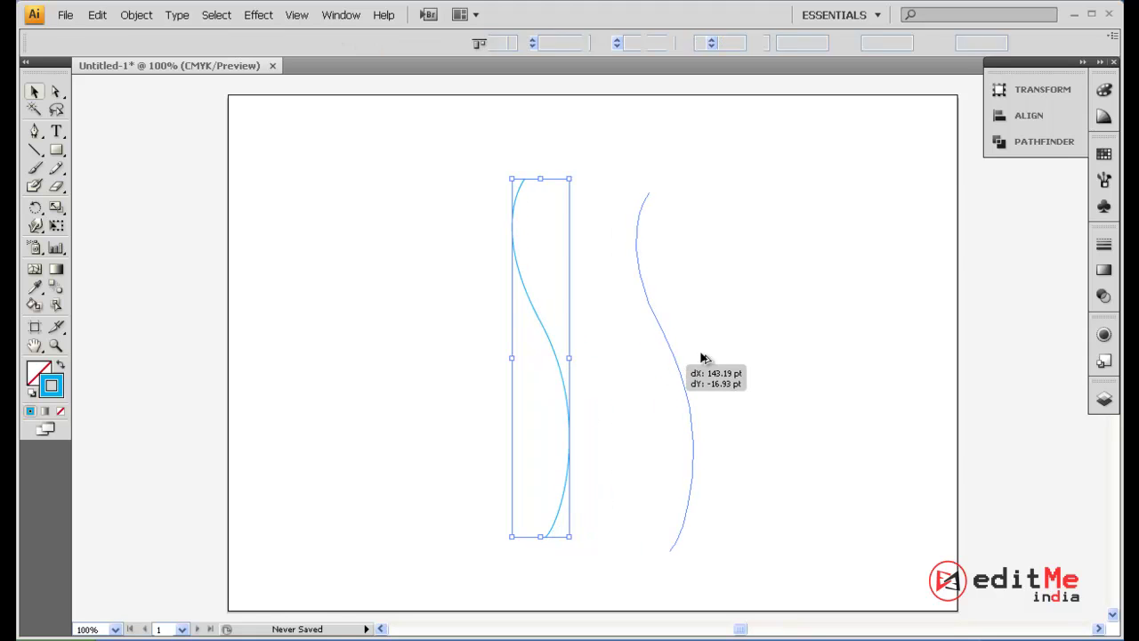
# Set the copied curve's stroke to magenta from the Swatches panel.
pyautogui.click(1107, 158)
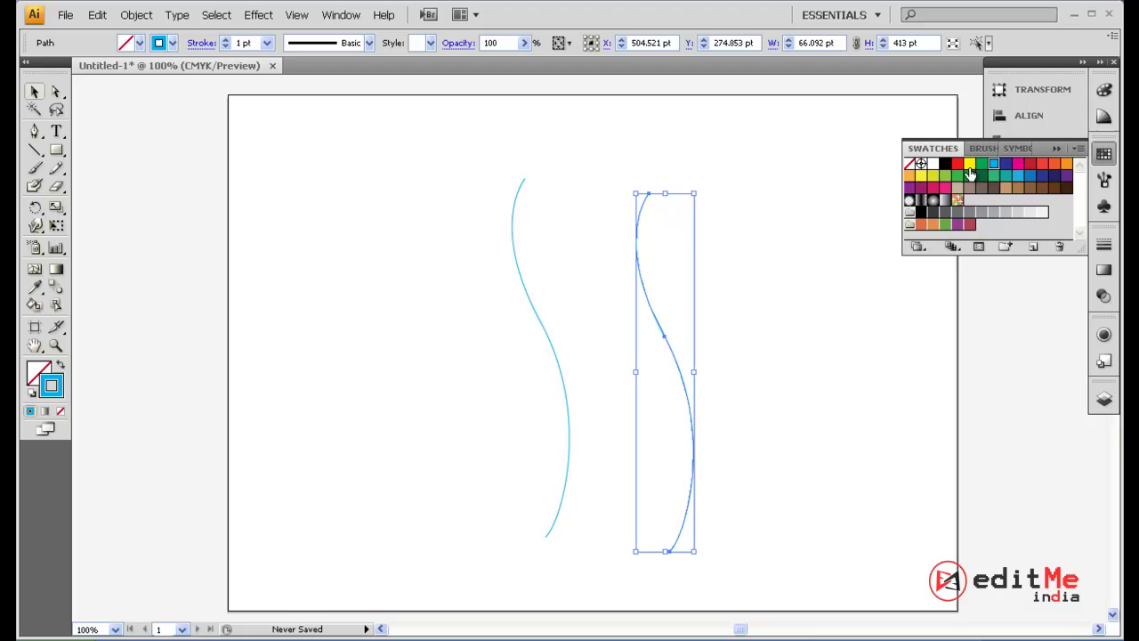
pyautogui.click(958, 164)
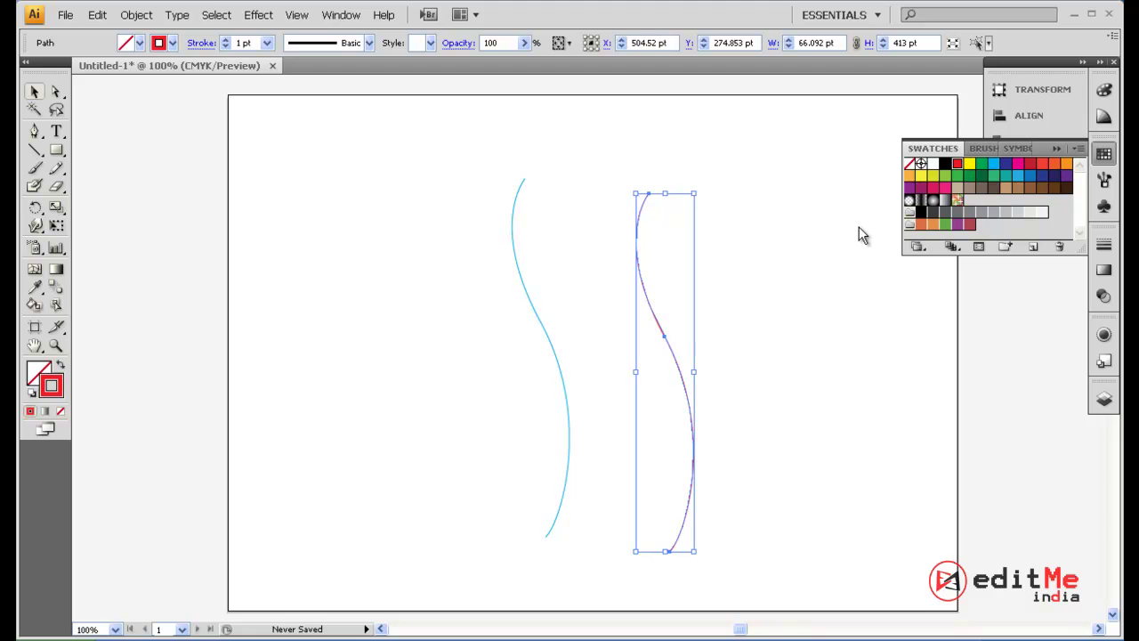
pyautogui.click(1017, 163)
pyautogui.click(1057, 150)
# Rotate the magenta curve diagonally, move it across the blue curve, and select both curves.
pyautogui.click(817, 374)
pyautogui.click(676, 362)
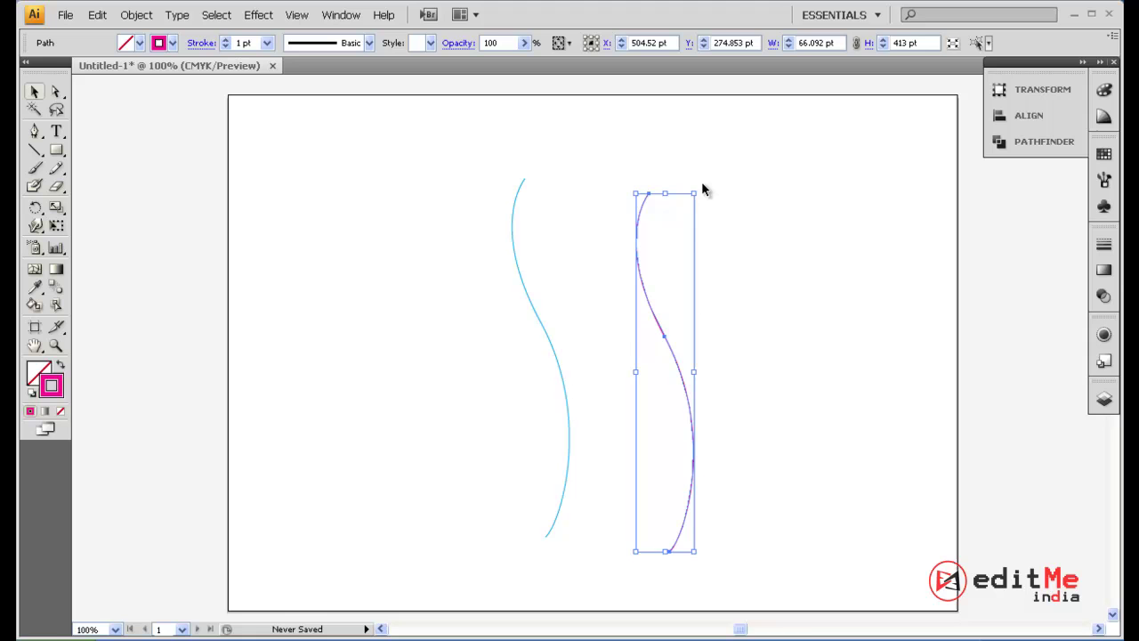
pyautogui.moveTo(701, 184); pyautogui.dragTo(796, 259)
pyautogui.moveTo(683, 355); pyautogui.dragTo(564, 339)
pyautogui.moveTo(774, 260); pyautogui.dragTo(500, 443)
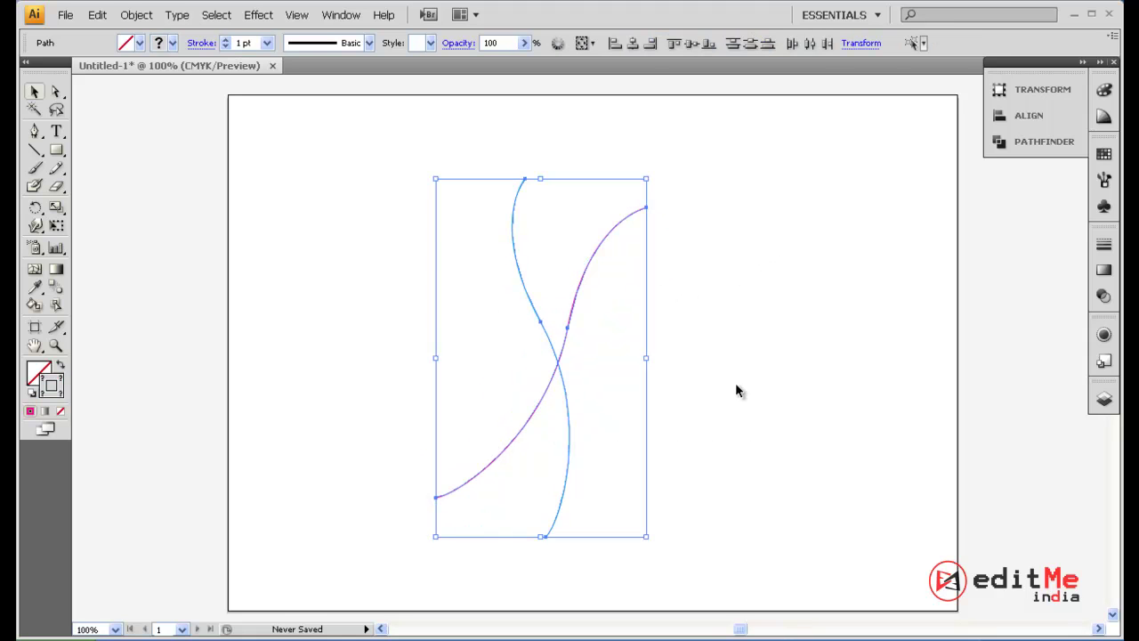
# Set the Blend Tool's spacing to Specified Steps with a value of 25.
pyautogui.doubleClick(57, 289)
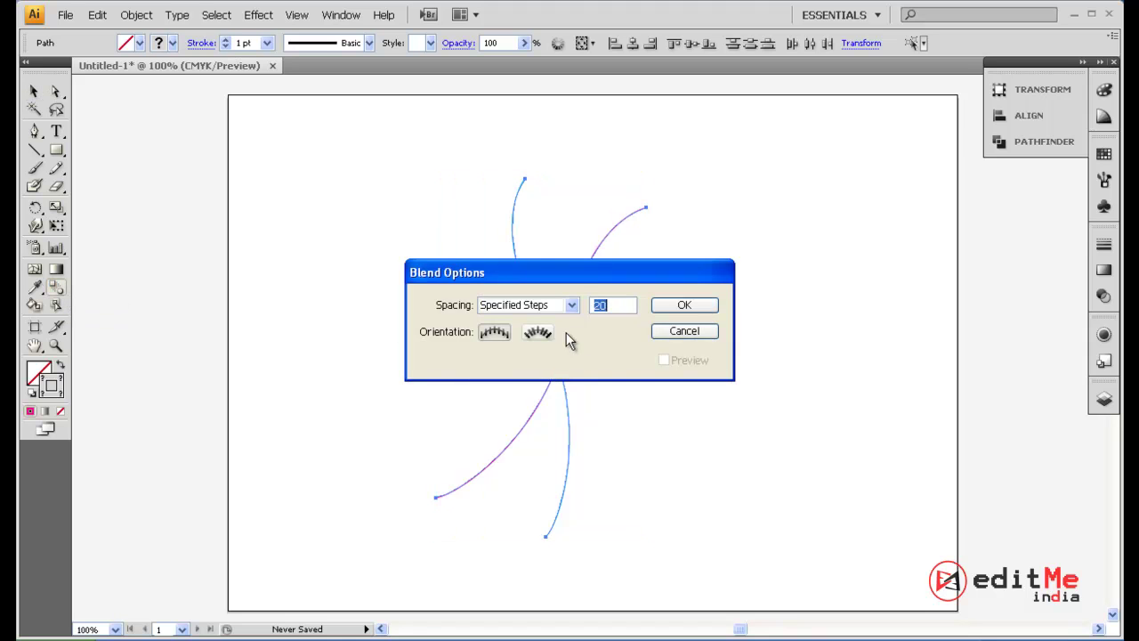
pyautogui.click(571, 305)
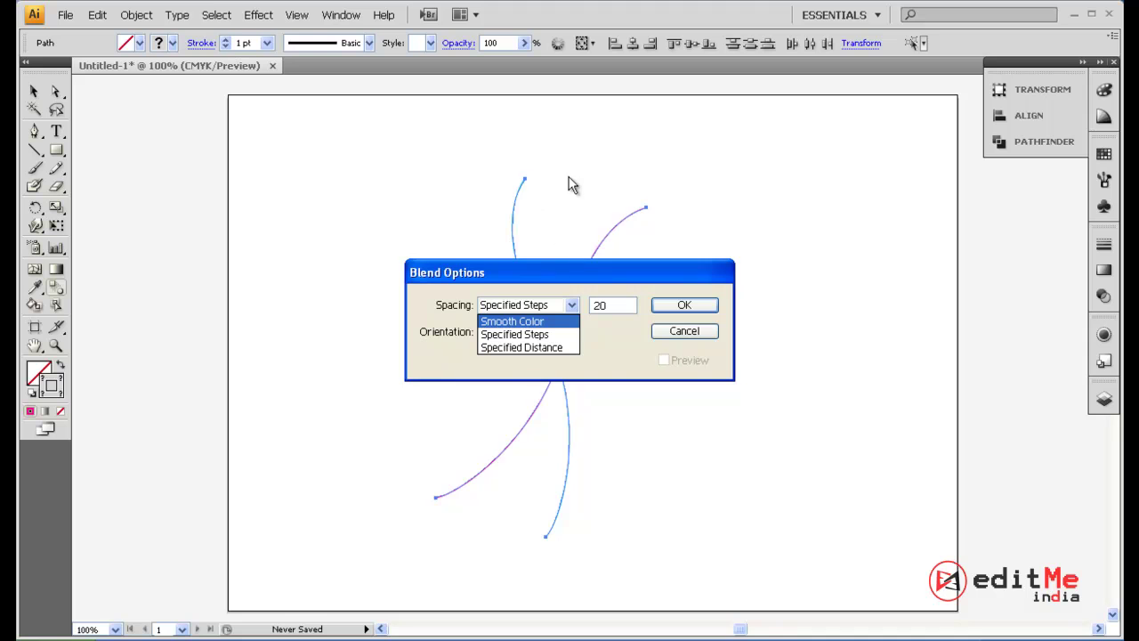
pyautogui.click(561, 334)
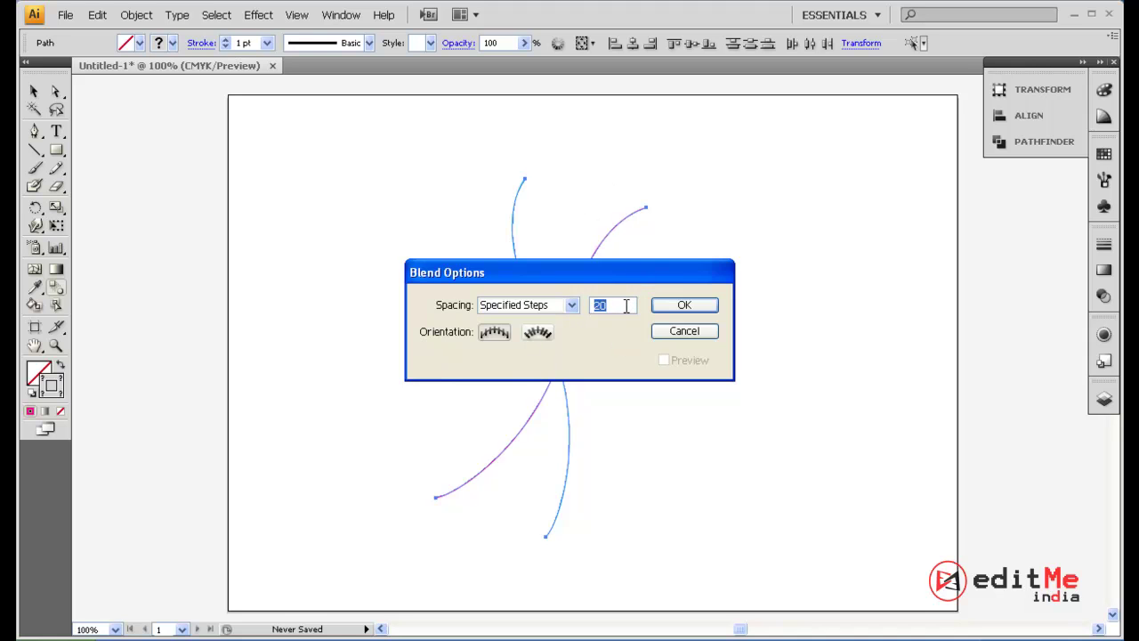
pyautogui.write('2')
pyautogui.click(683, 304)
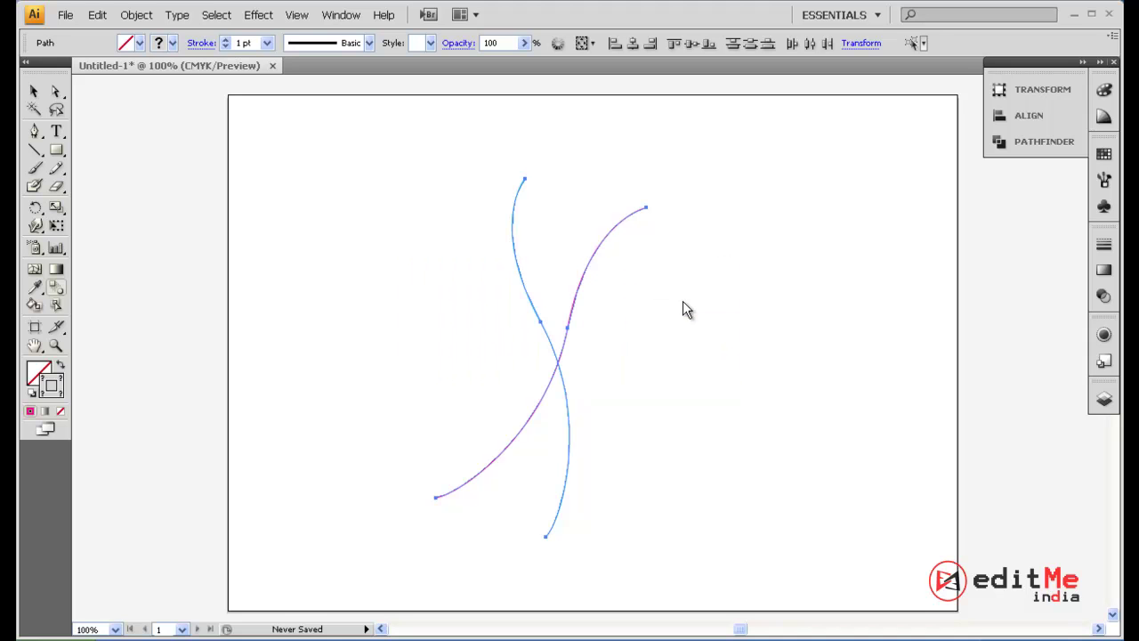
# Blend the blue curve's anchor into the magenta curve, then deselect the 25-line ribbon.
pyautogui.click(647, 209)
pyautogui.click(34, 90)
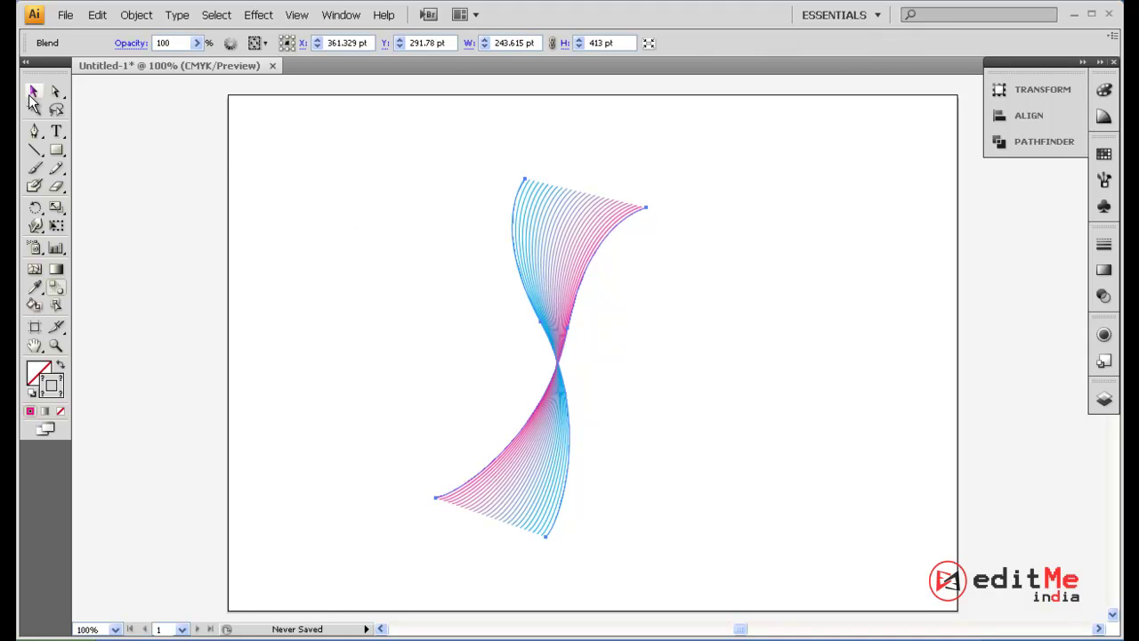
pyautogui.click(714, 318)
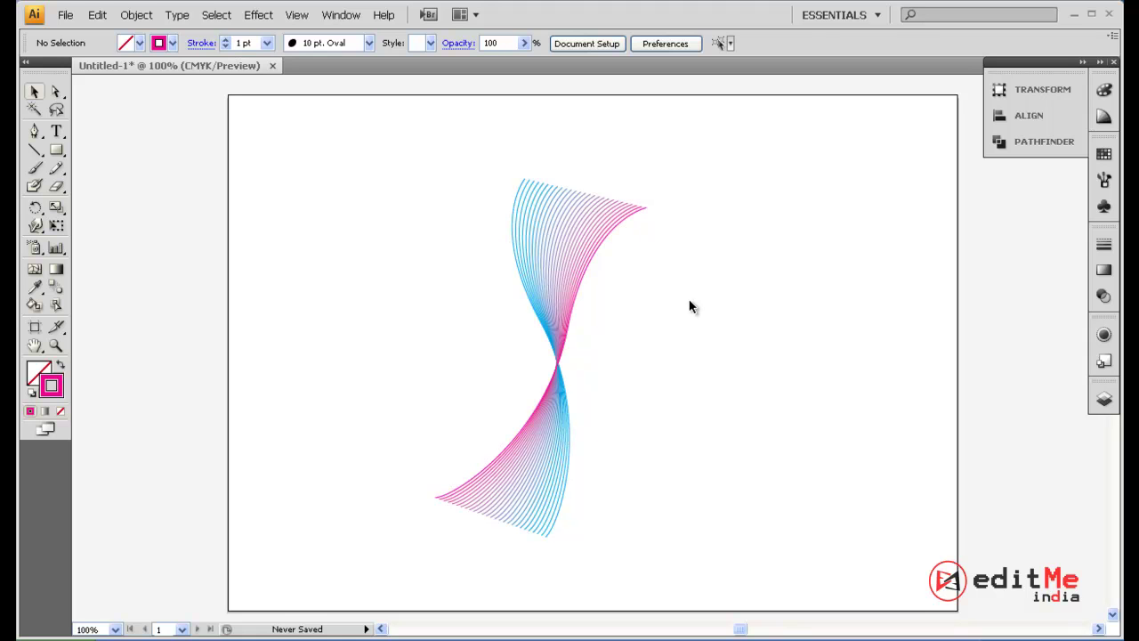
# Undo the blend and reblend from the blue curve's top anchor to the magenta curve's lower end.
pyautogui.hotkey('ctrl', 'z')
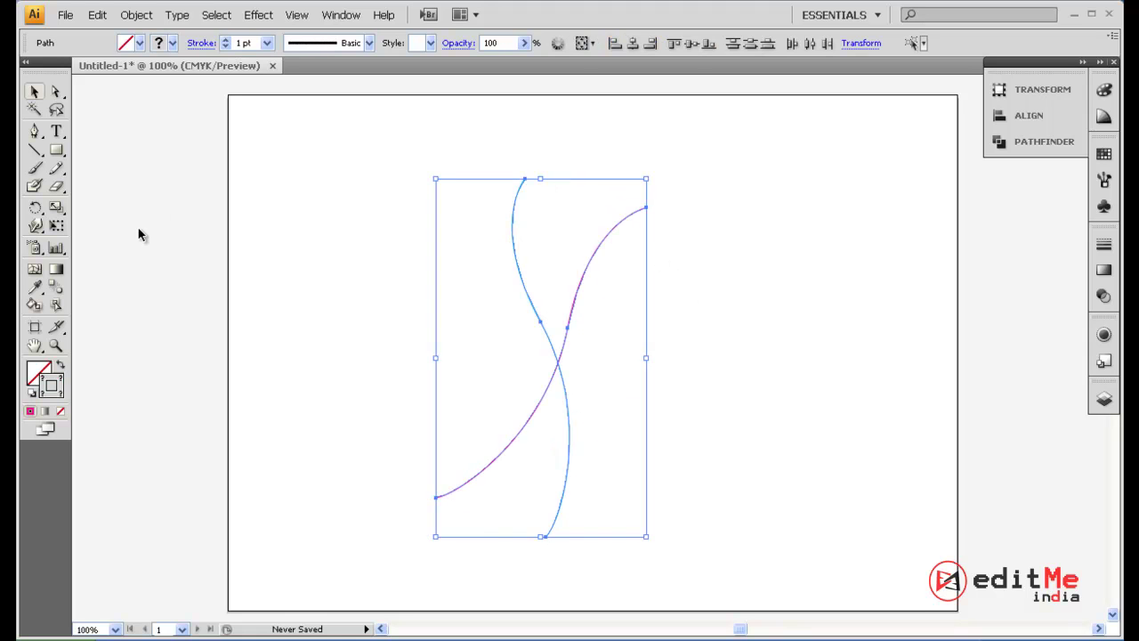
pyautogui.click(56, 287)
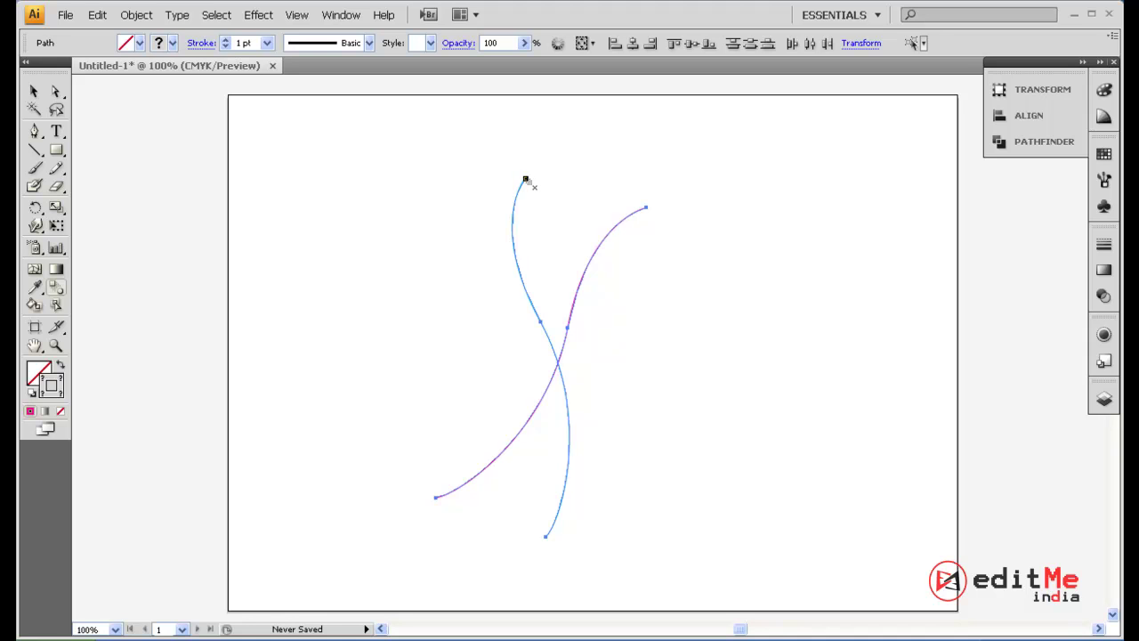
pyautogui.click(524, 180)
pyautogui.click(436, 498)
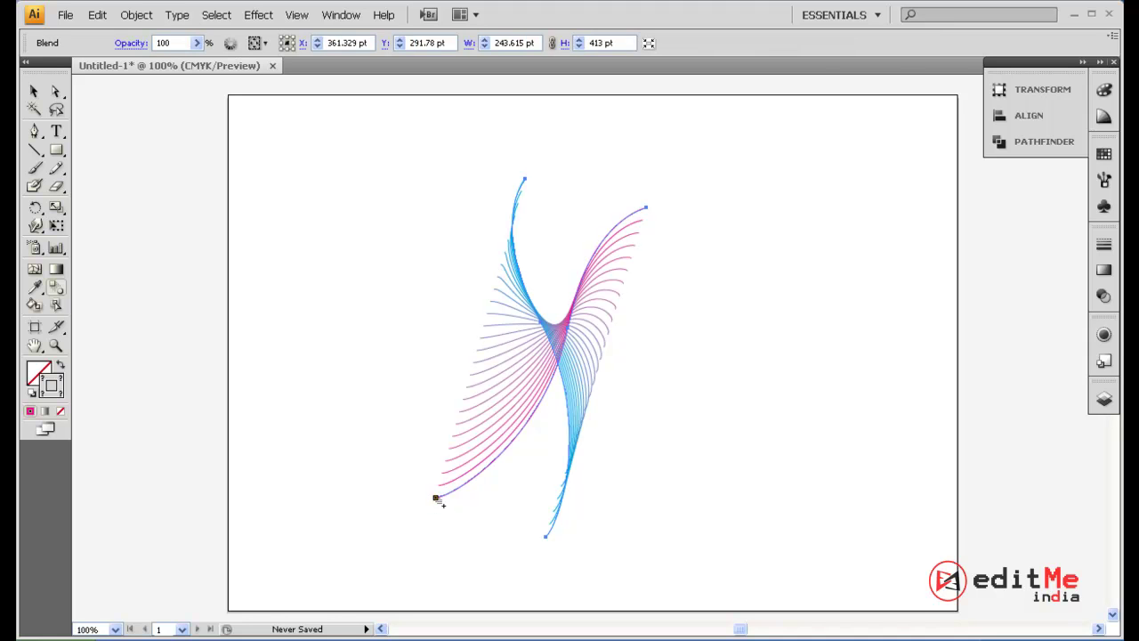
pyautogui.click(34, 93)
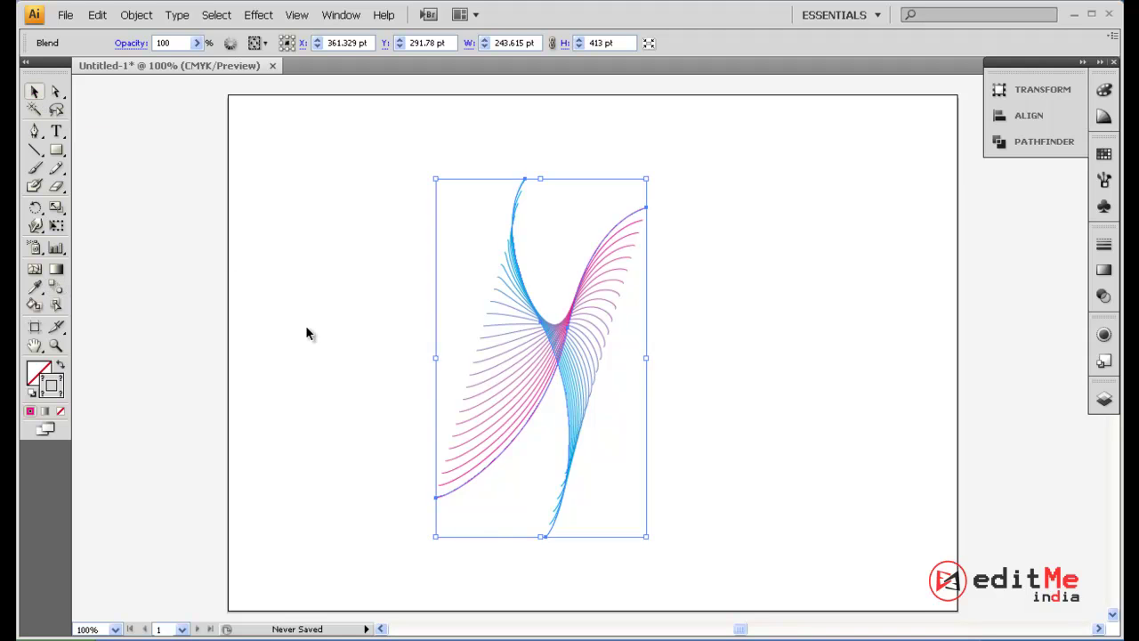
# Undo the existing blend and change blend spacing to Smooth Color.
pyautogui.hotkey('ctrl', 'z')
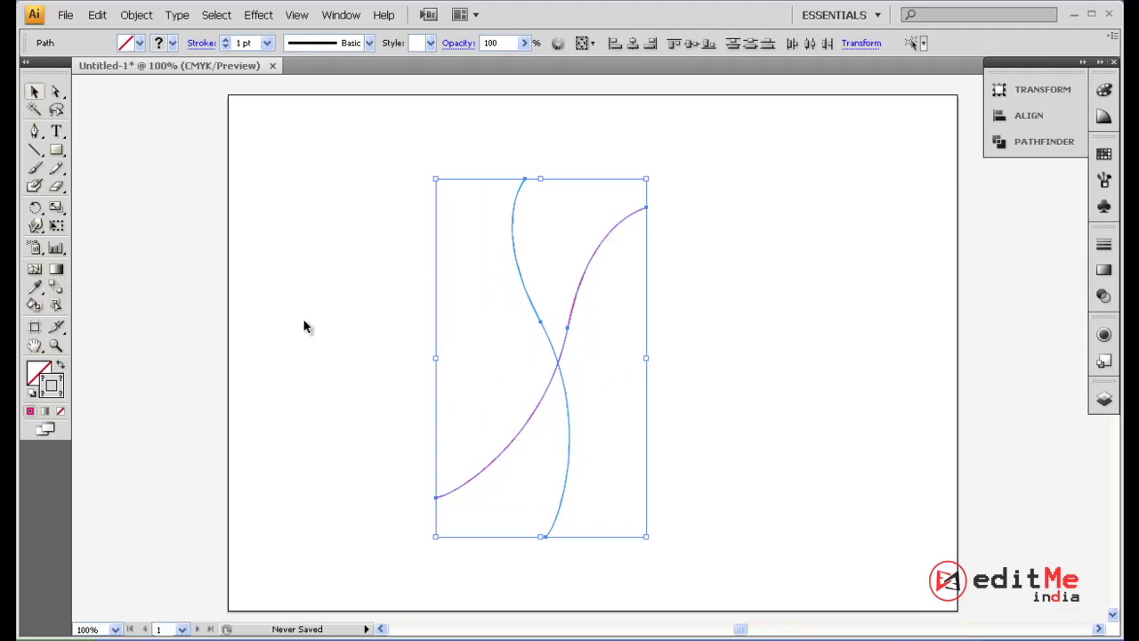
pyautogui.doubleClick(56, 288)
pyautogui.click(572, 306)
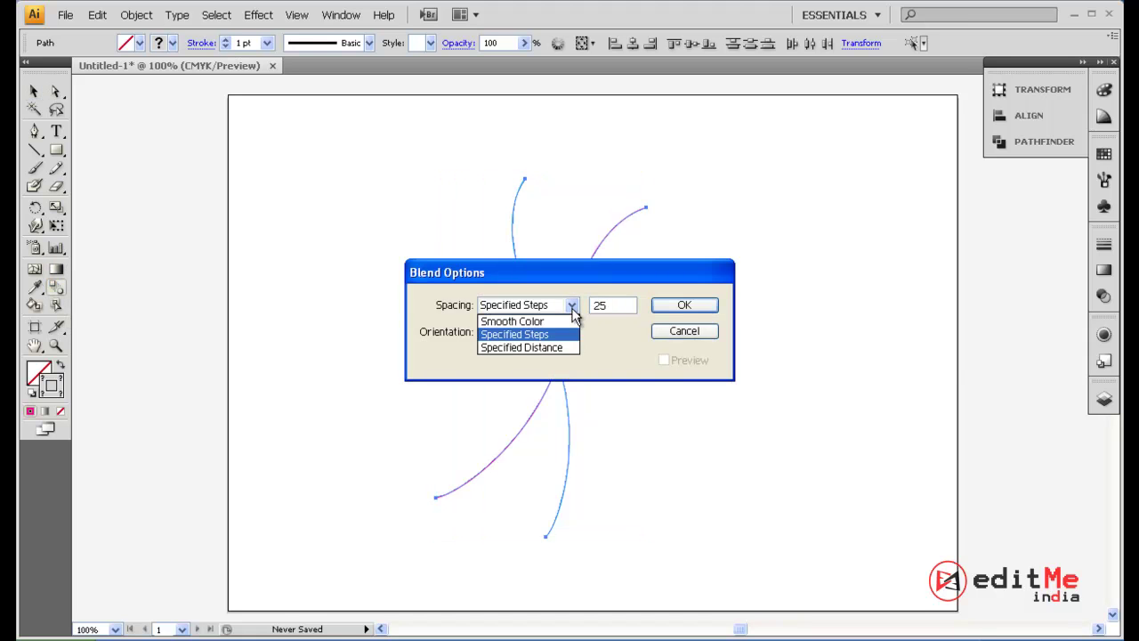
pyautogui.click(560, 321)
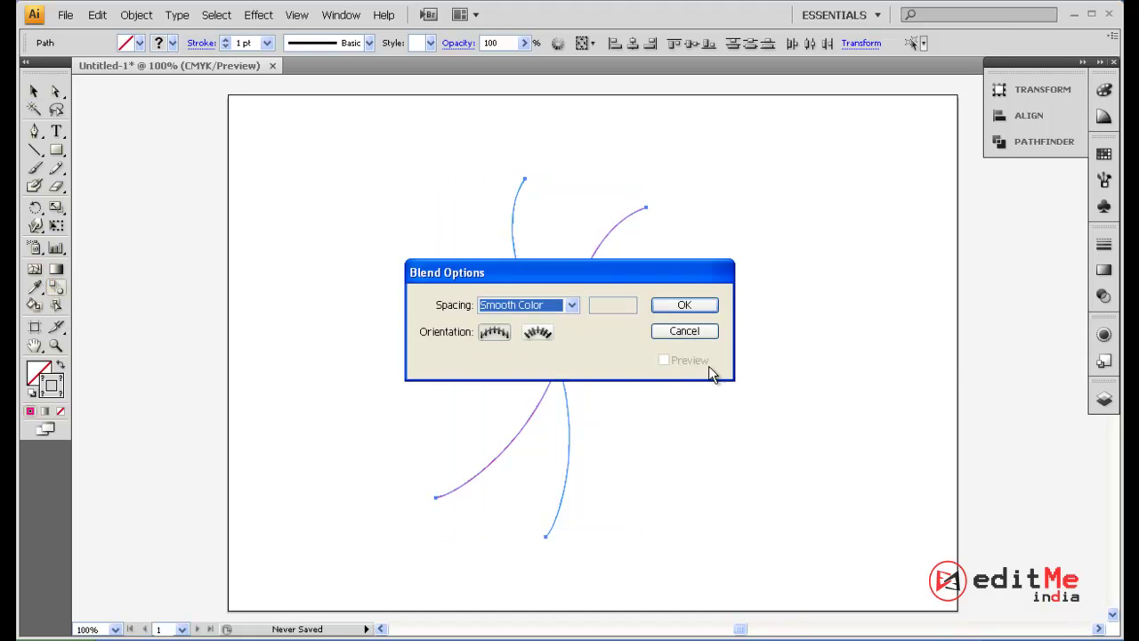
pyautogui.click(684, 306)
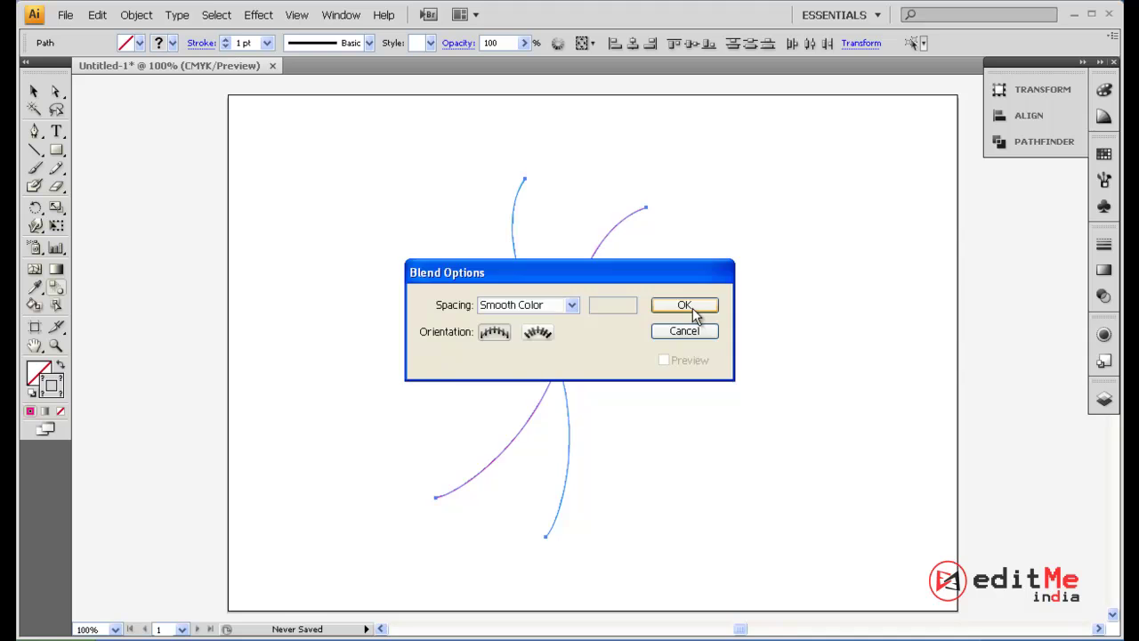
# Blend the blue and purple curve tops with smooth colour, then undo it.
pyautogui.click(525, 179)
pyautogui.click(646, 208)
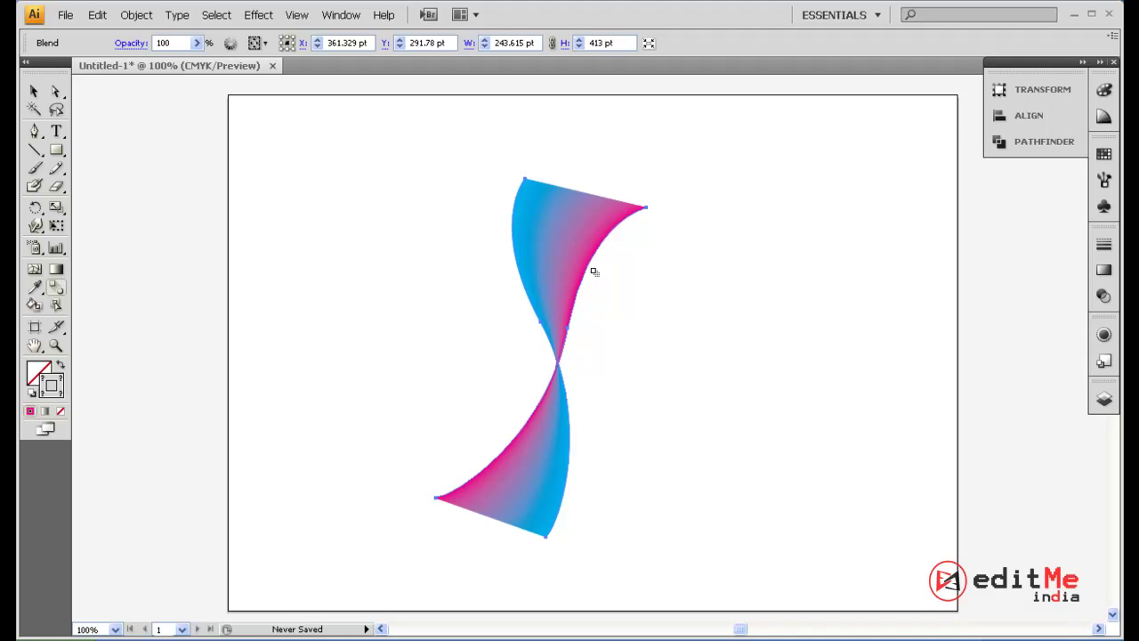
pyautogui.hotkey('ctrl', 'z')
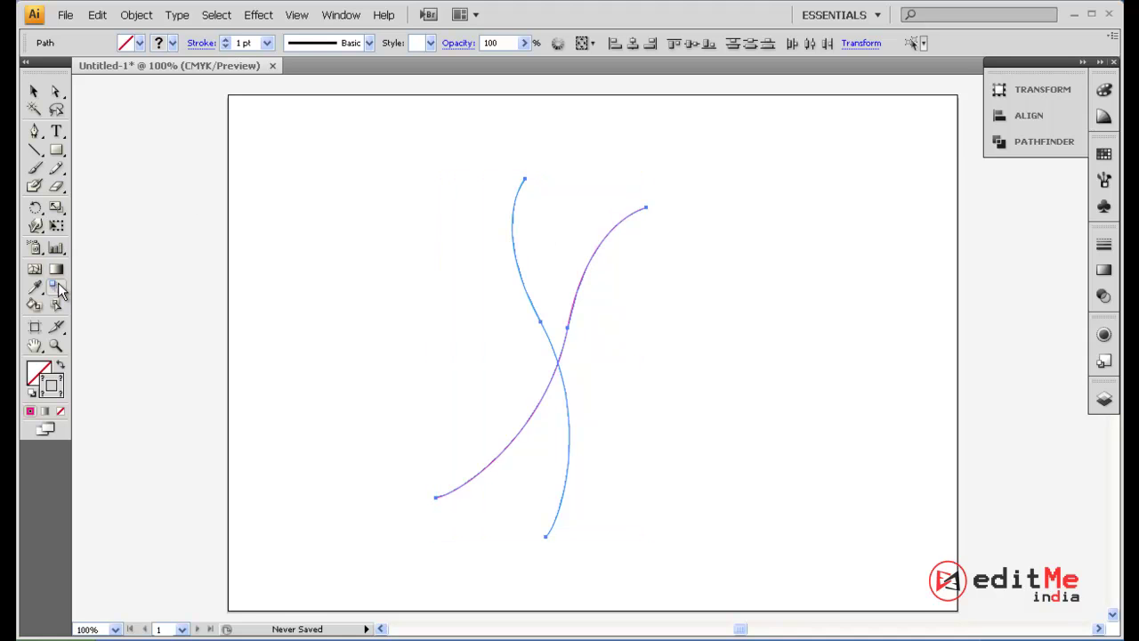
# Set blend spacing to Specified Distance of 2 pt.
pyautogui.doubleClick(57, 287)
pyautogui.click(574, 305)
pyautogui.click(551, 346)
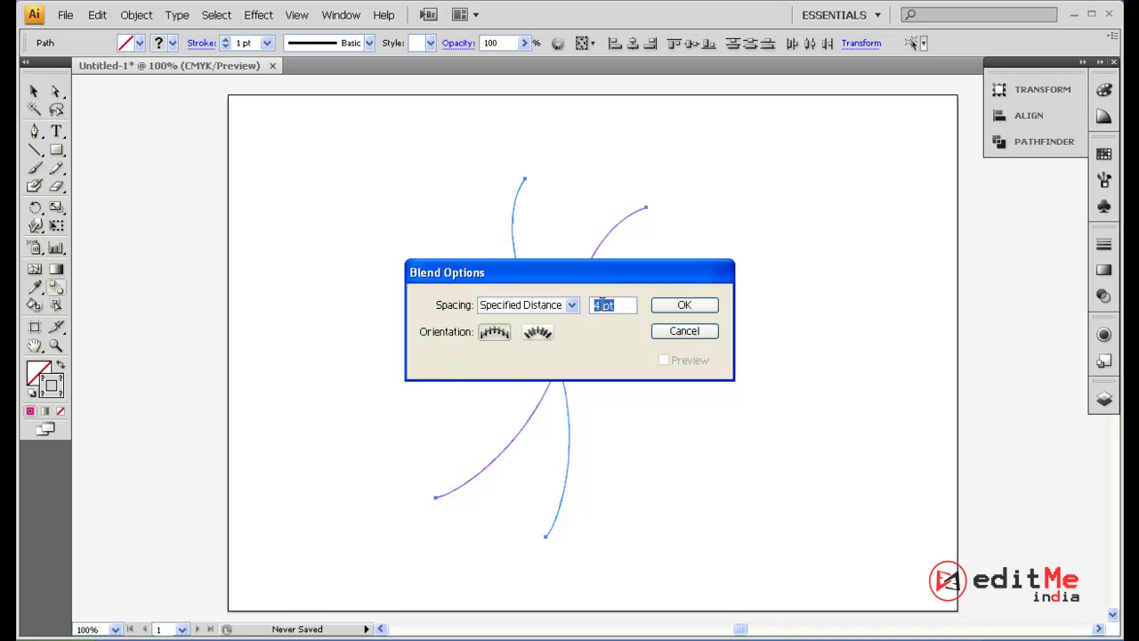
pyautogui.moveTo(602, 305); pyautogui.dragTo(583, 304)
pyautogui.write('2')
pyautogui.click(685, 305)
# Blend the blue and purple curve tops into a finely spaced ribbon and select it.
pyautogui.click(525, 179)
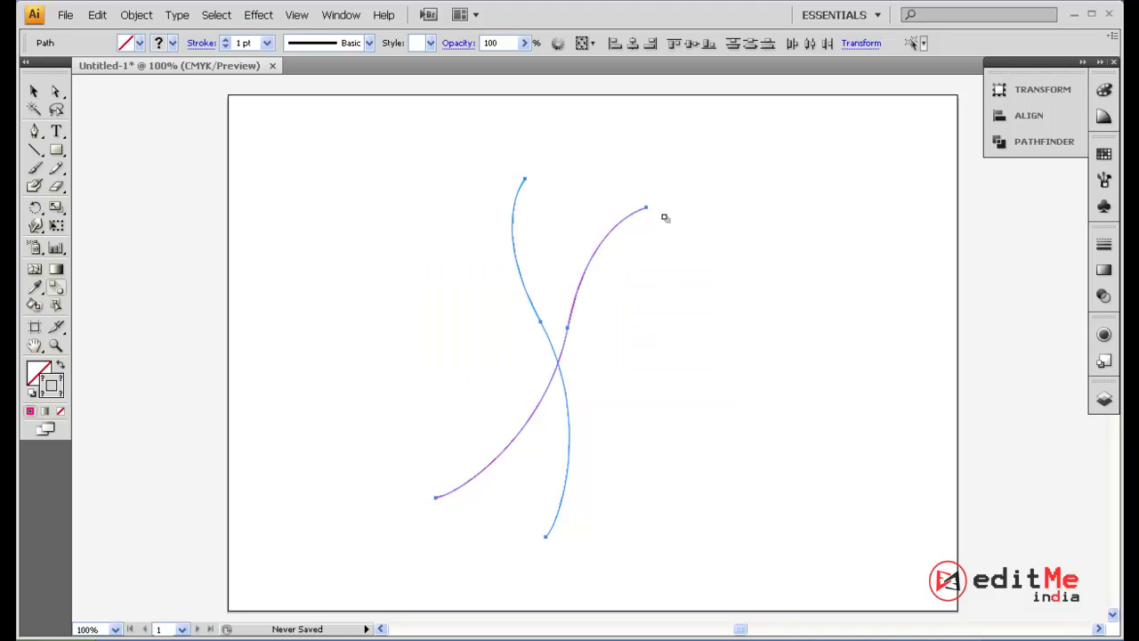
pyautogui.click(646, 207)
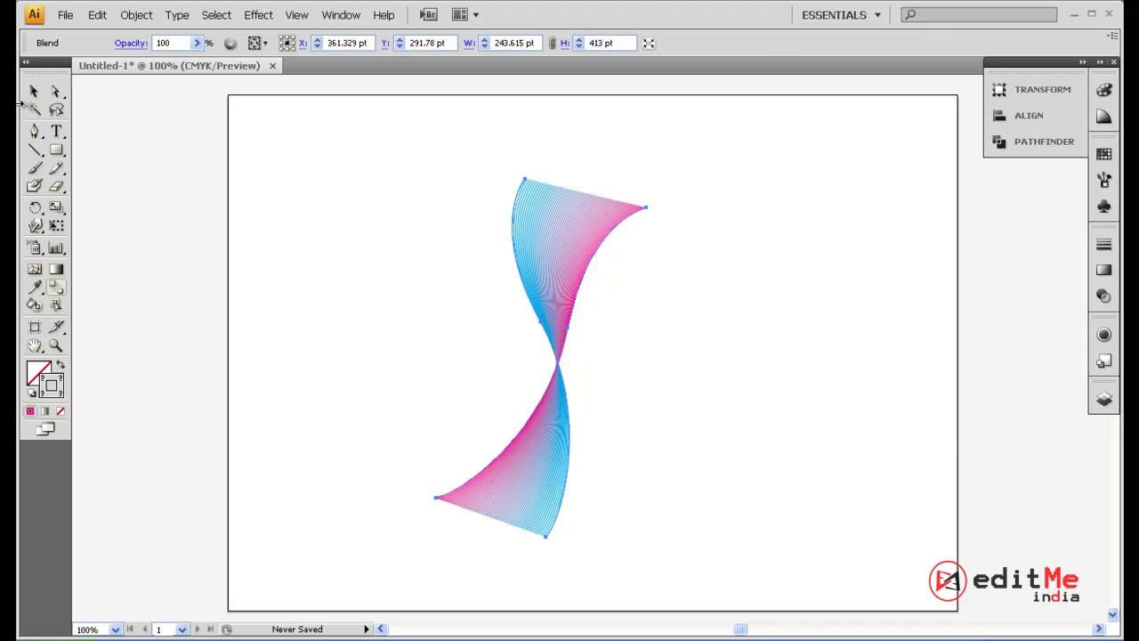
pyautogui.click(33, 91)
pyautogui.moveTo(452, 144); pyautogui.dragTo(674, 360)
# Zoom in on the upper half of the line blend to inspect it.
pyautogui.click(55, 346)
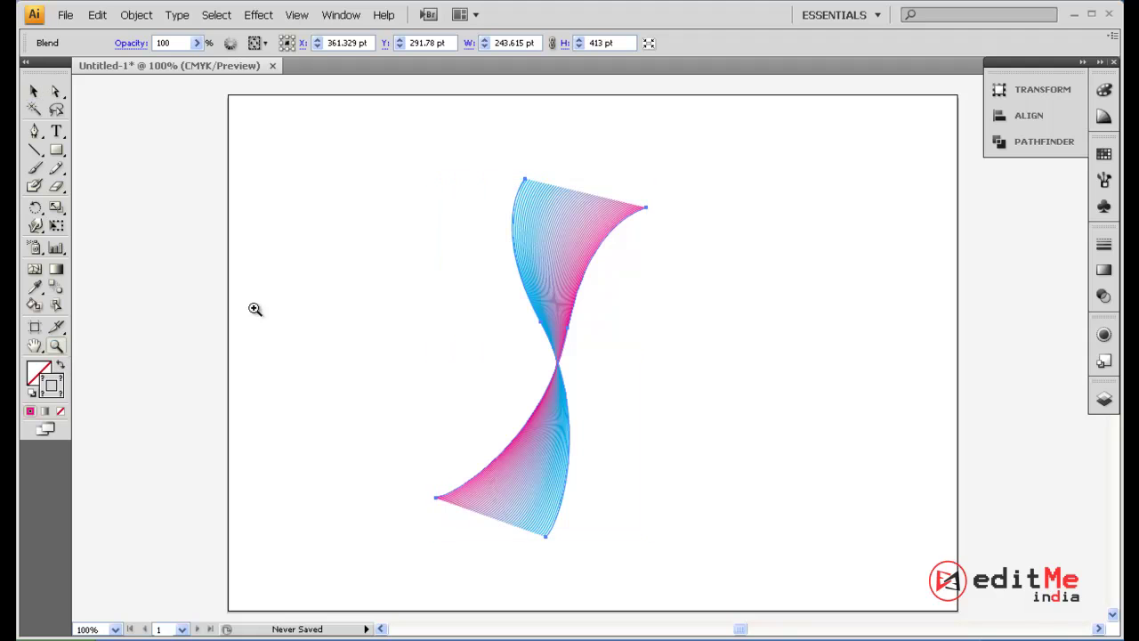
pyautogui.moveTo(490, 153); pyautogui.dragTo(656, 349)
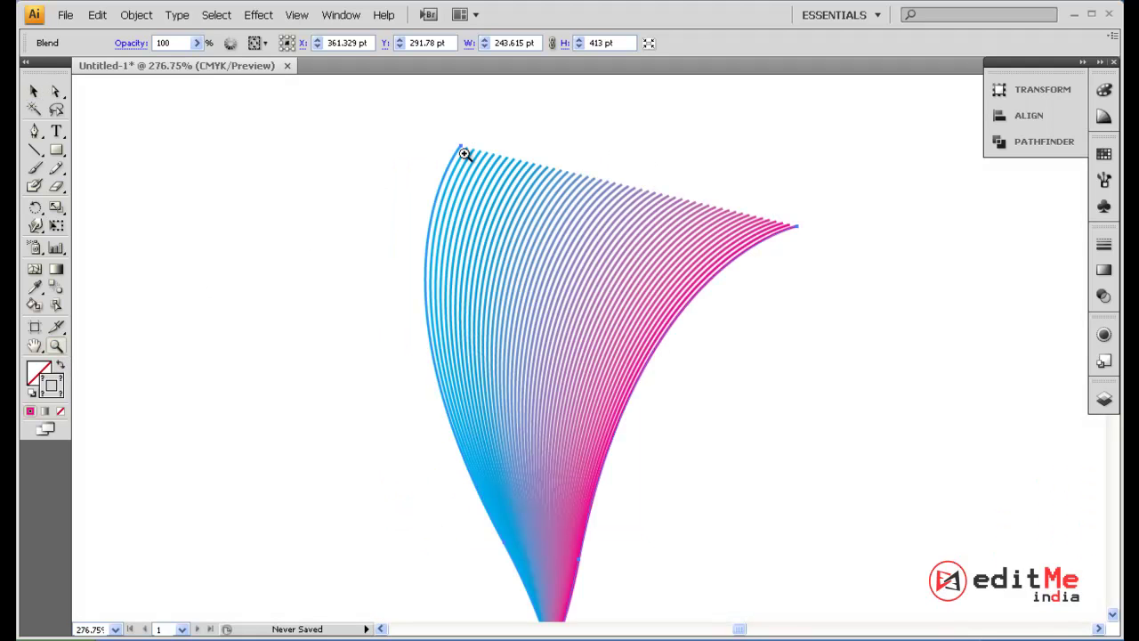
pyautogui.scroll(-5, 620, 285)
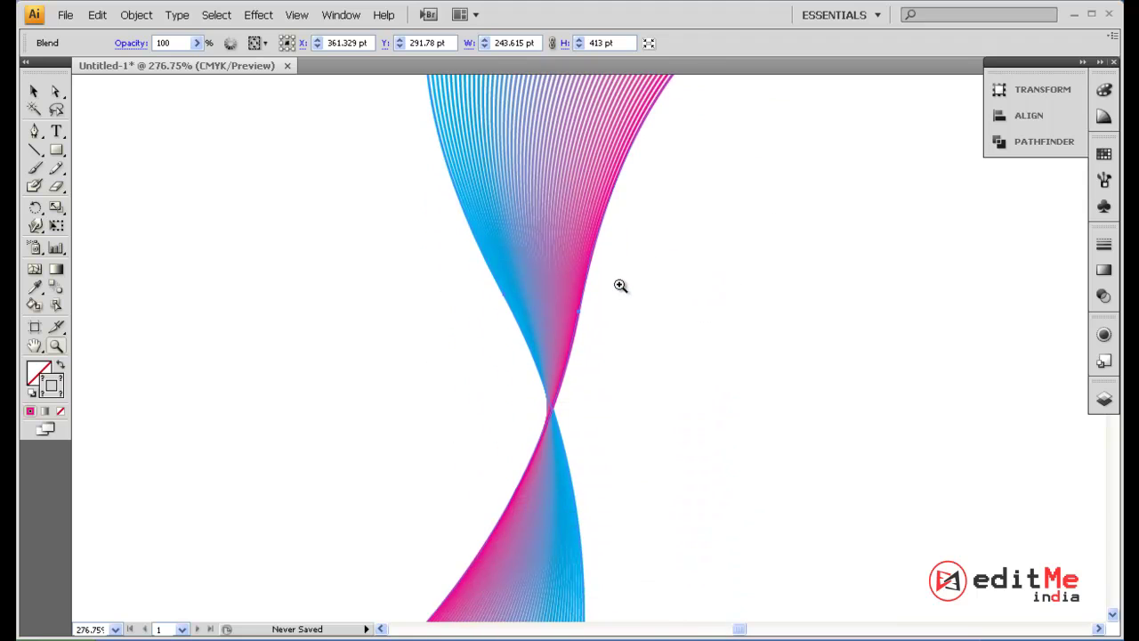
pyautogui.scroll(5, 621, 286)
pyautogui.click(34, 91)
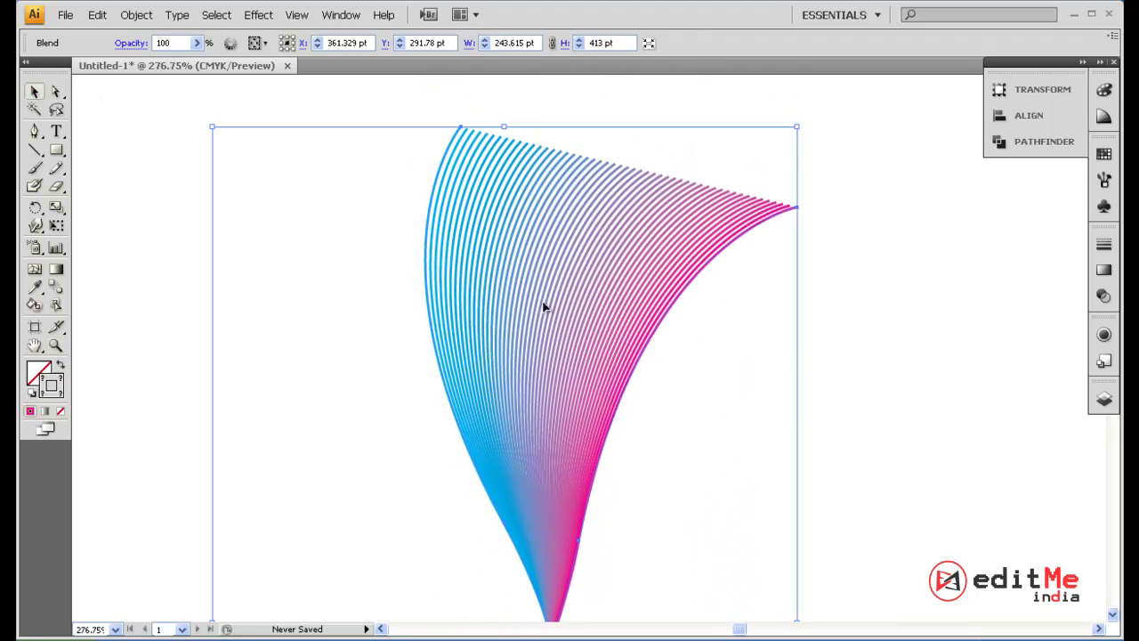
pyautogui.scroll(-4, 540, 301)
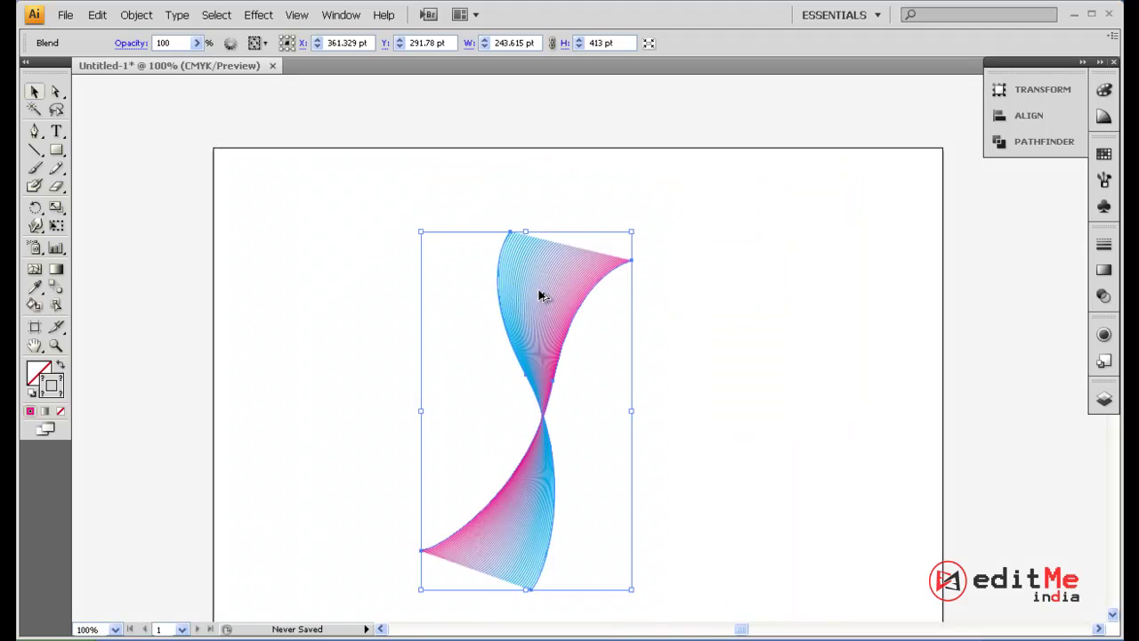
# Move the line blend to the artboard's left edge and draw a 154 pt square beside it.
pyautogui.scroll(1, 459, 310)
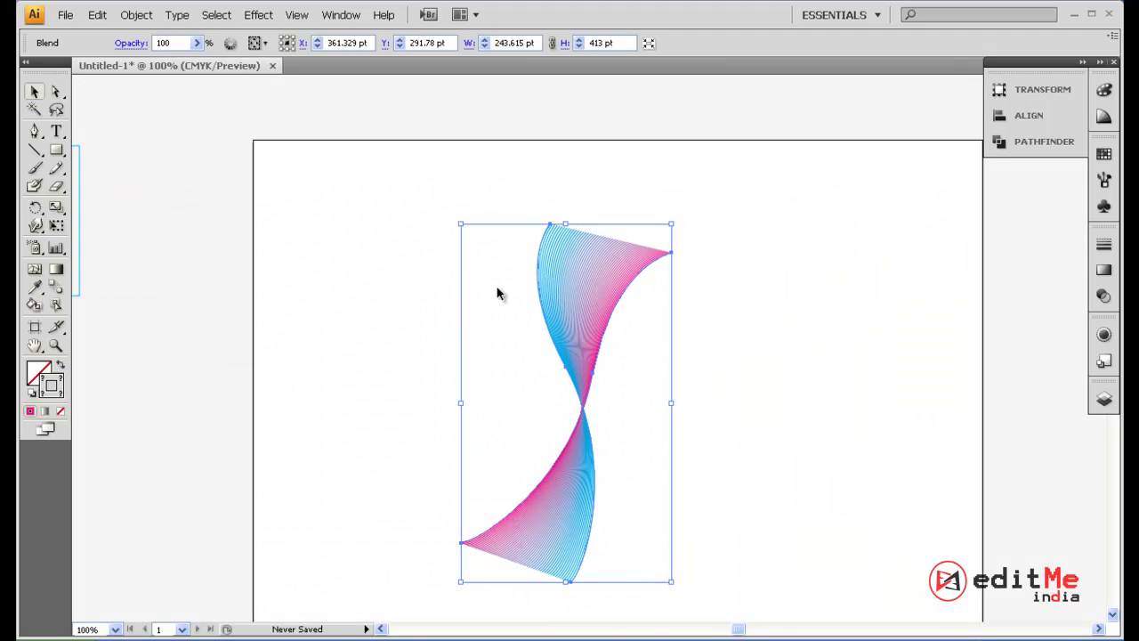
pyautogui.moveTo(572, 343); pyautogui.dragTo(345, 263)
pyautogui.press('m')
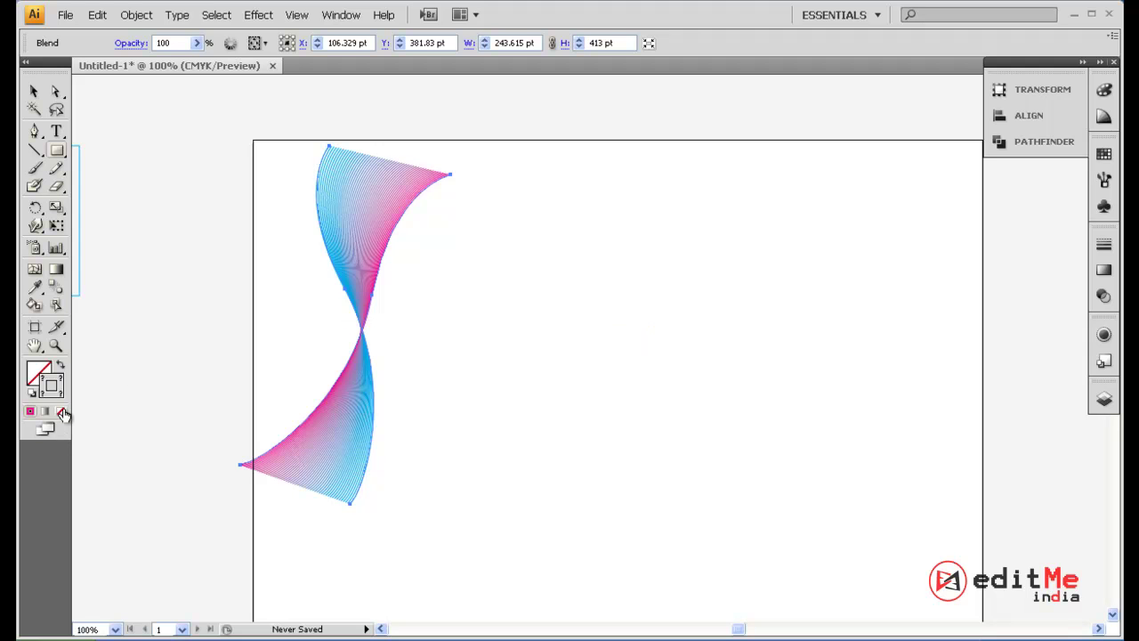
pyautogui.click(34, 90)
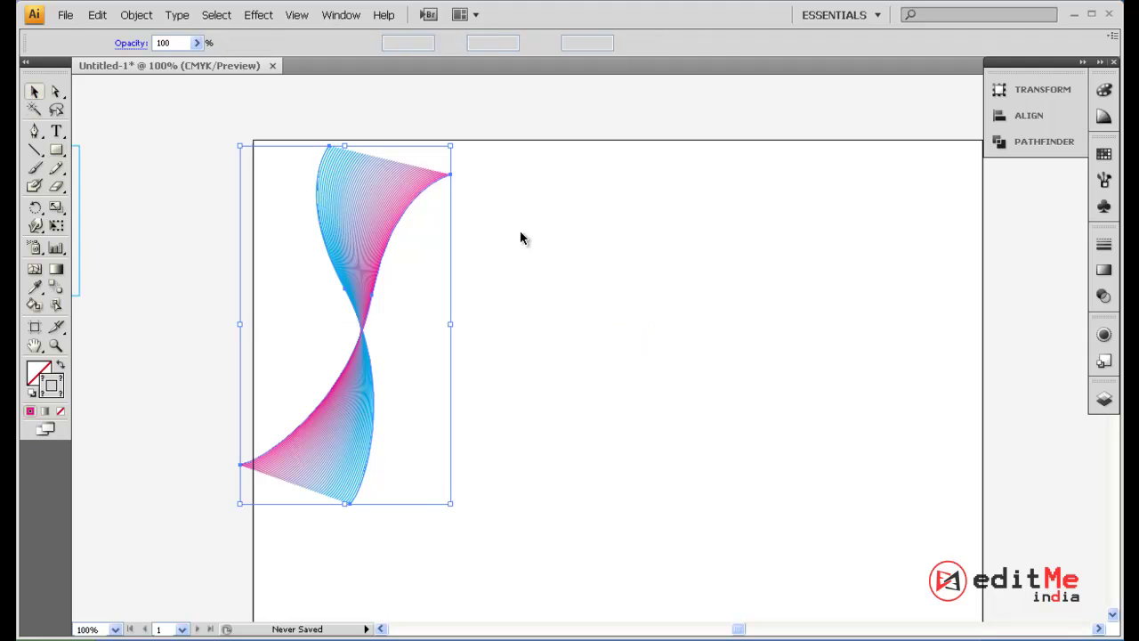
pyautogui.click(521, 238)
pyautogui.click(56, 151)
pyautogui.moveTo(592, 227)
pyautogui.mouseDown()
pyautogui.moveTo(786, 422)
pyautogui.moveTo(727, 361)
pyautogui.mouseUp()
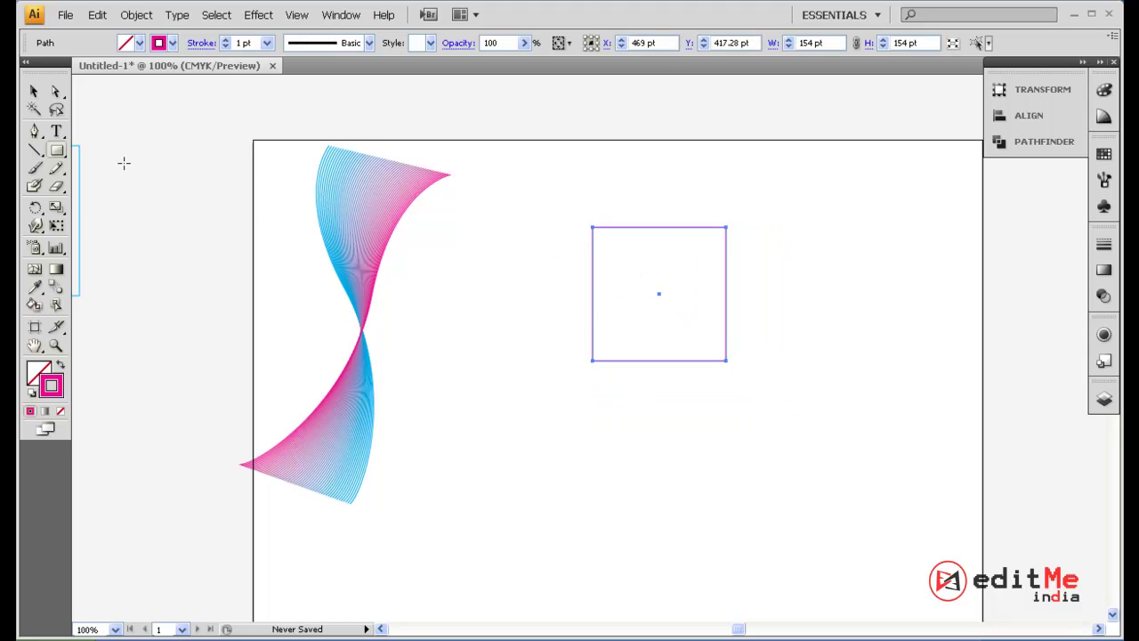
# Copy the square down-right, give the copy a black stroke, and select both squares.
pyautogui.click(34, 91)
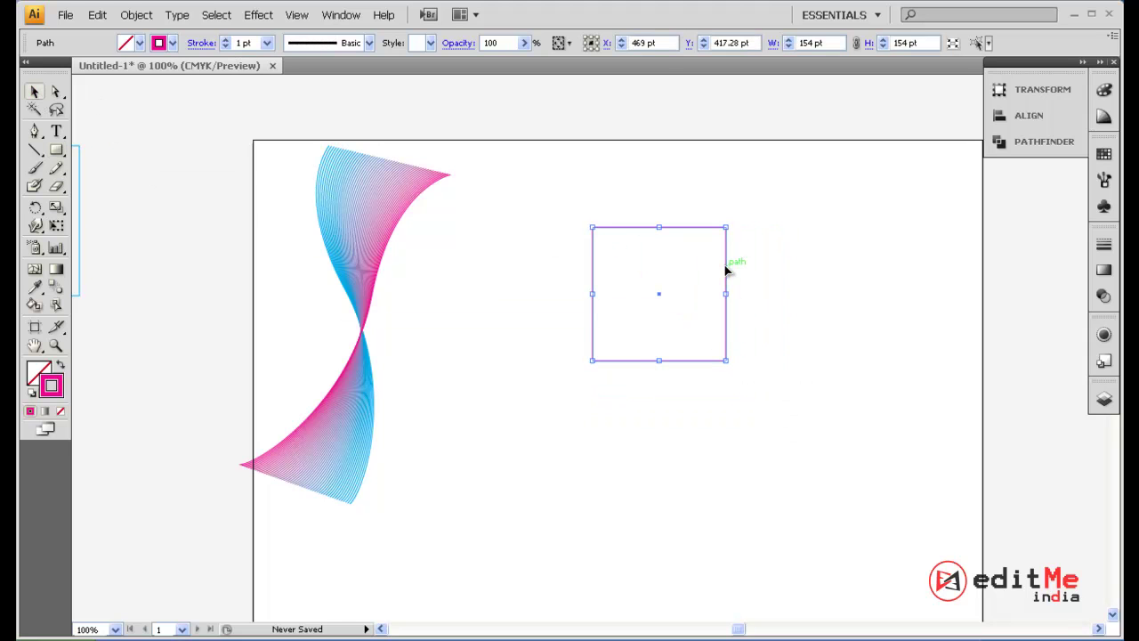
pyautogui.moveTo(726, 270); pyautogui.dragTo(871, 358)
pyautogui.click(1104, 153)
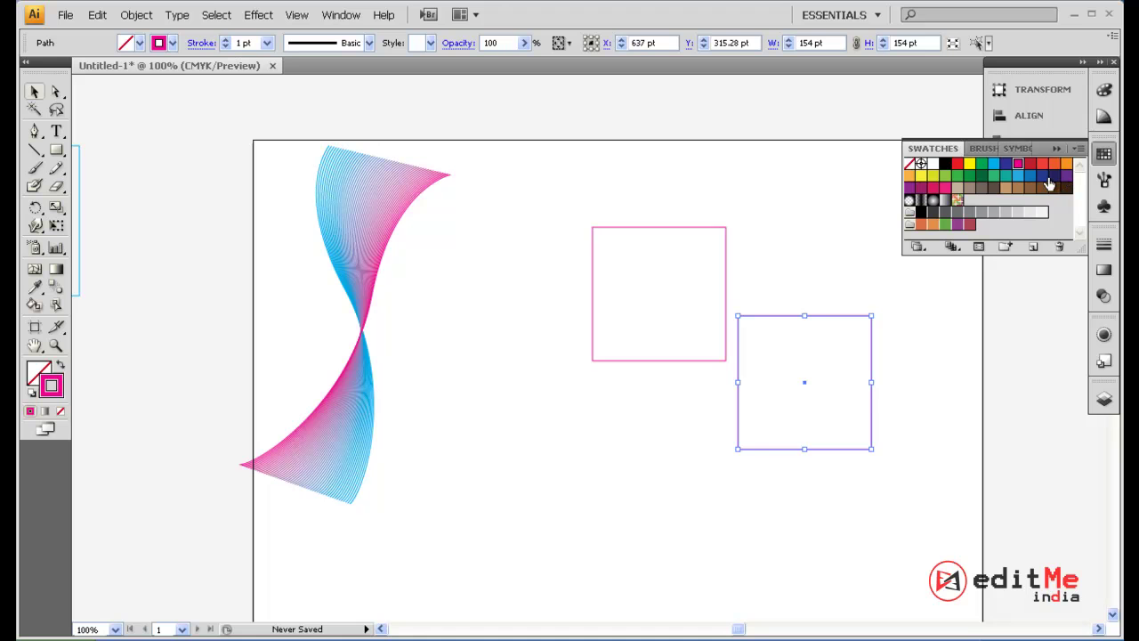
pyautogui.click(921, 211)
pyautogui.click(819, 214)
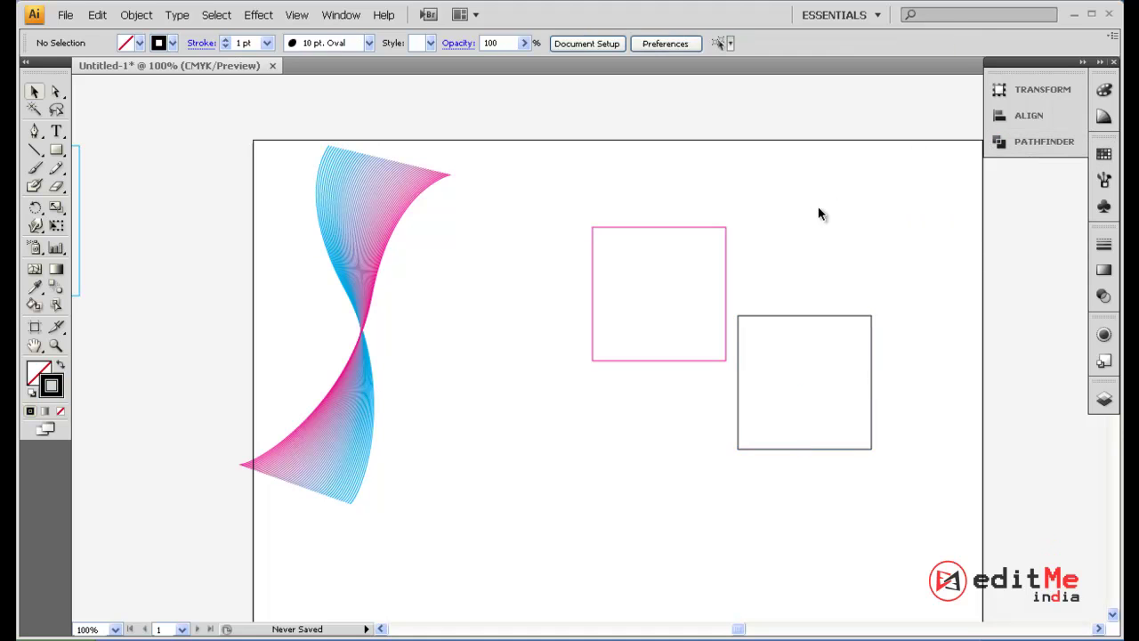
pyautogui.moveTo(648, 203); pyautogui.dragTo(942, 434)
# Set blend spacing to Specified Steps, 25.
pyautogui.doubleClick(56, 295)
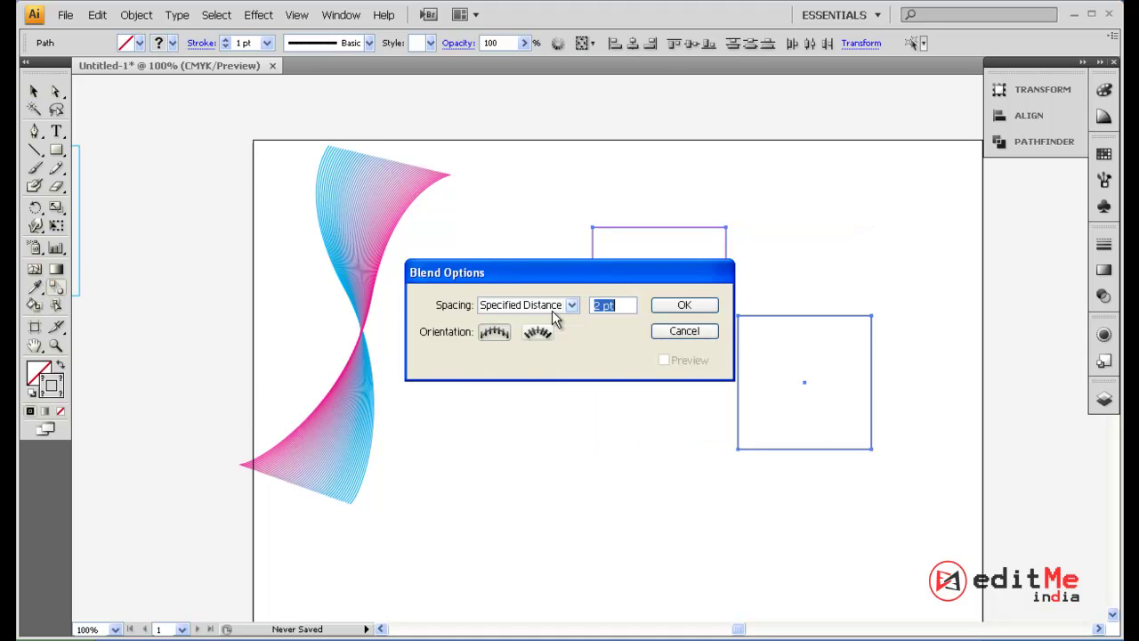
pyautogui.click(571, 305)
pyautogui.click(550, 334)
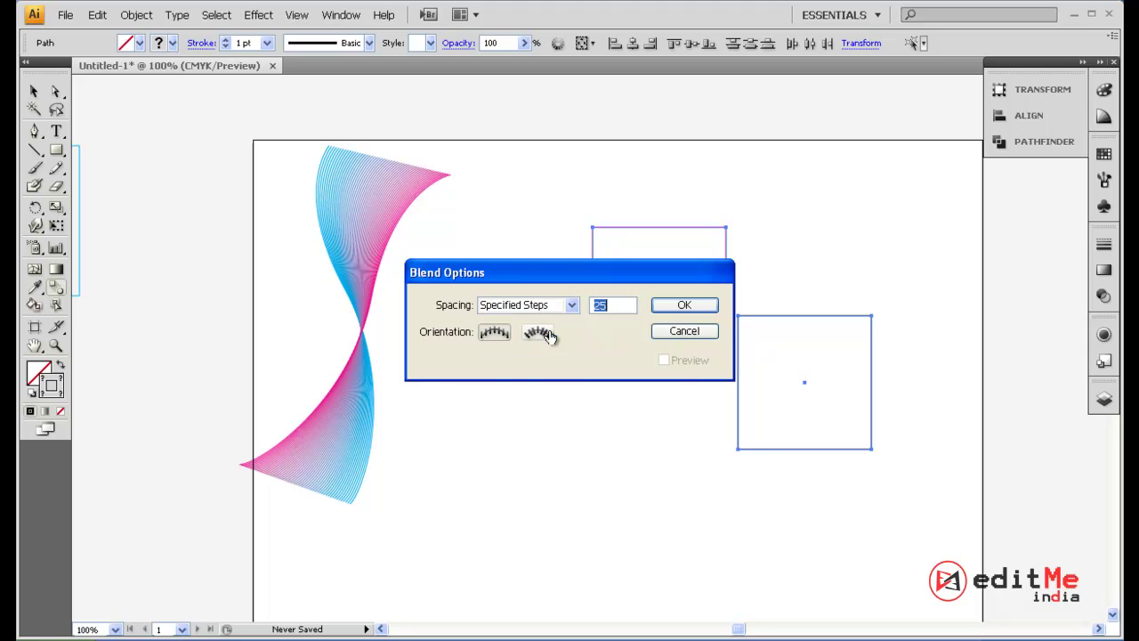
pyautogui.click(682, 304)
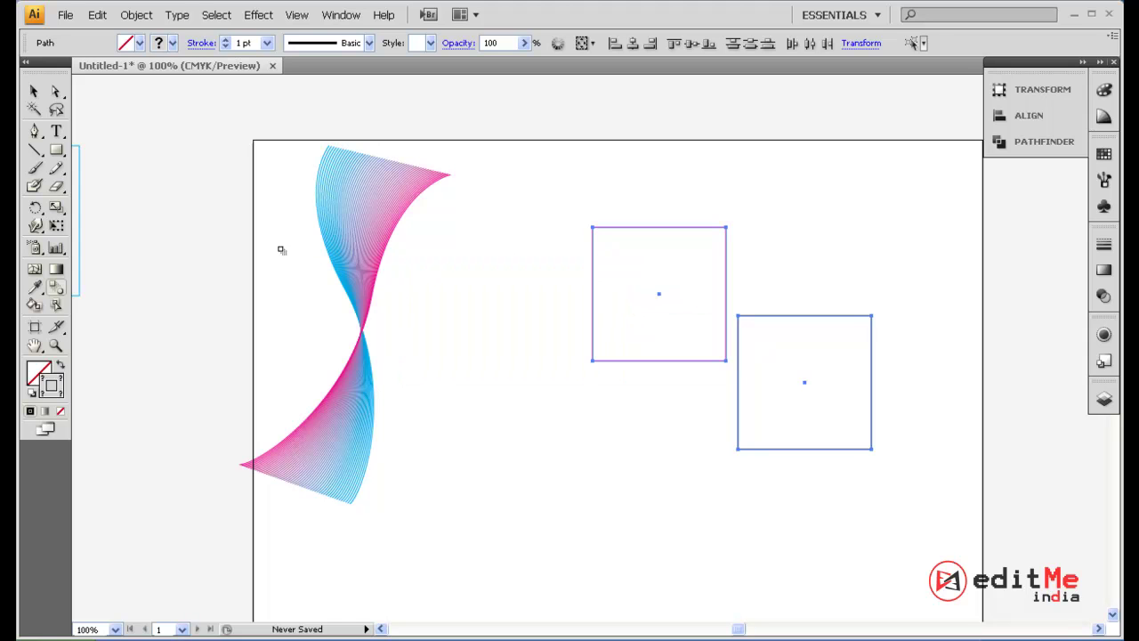
# Blend the squares, undo the straight result, and reblend from the pink square's top-left corner for a twist.
pyautogui.click(56, 291)
pyautogui.click(727, 227)
pyautogui.click(739, 317)
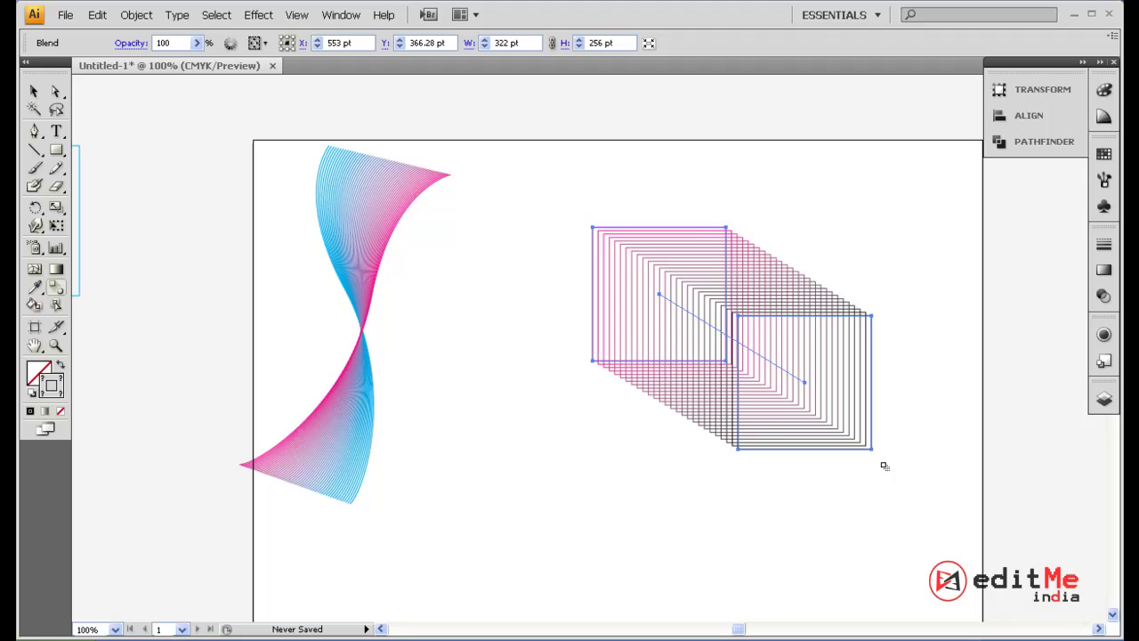
pyautogui.hotkey('ctrl', 'z')
pyautogui.press('a')
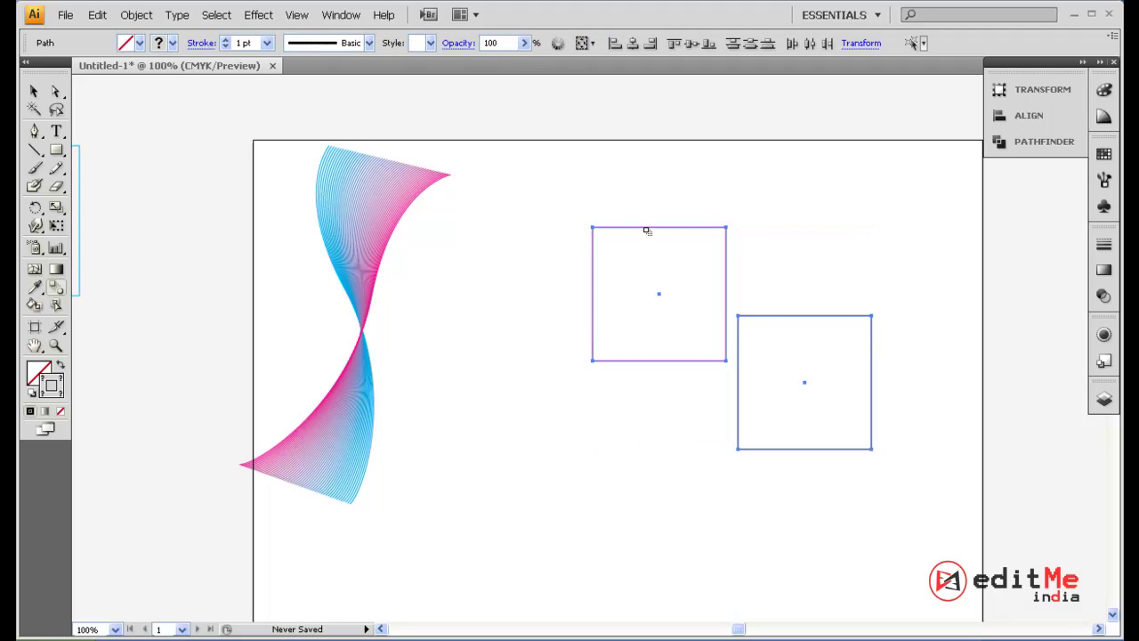
pyautogui.click(593, 227)
pyautogui.click(739, 318)
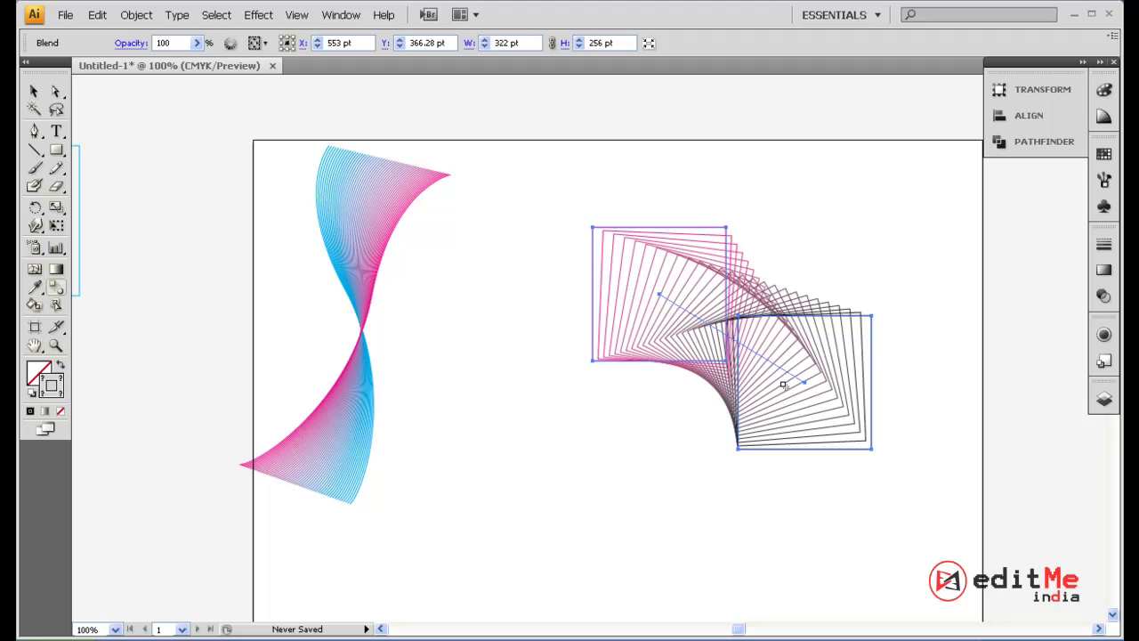
# Marquee-select the square blend, then clear the selection.
pyautogui.click(35, 93)
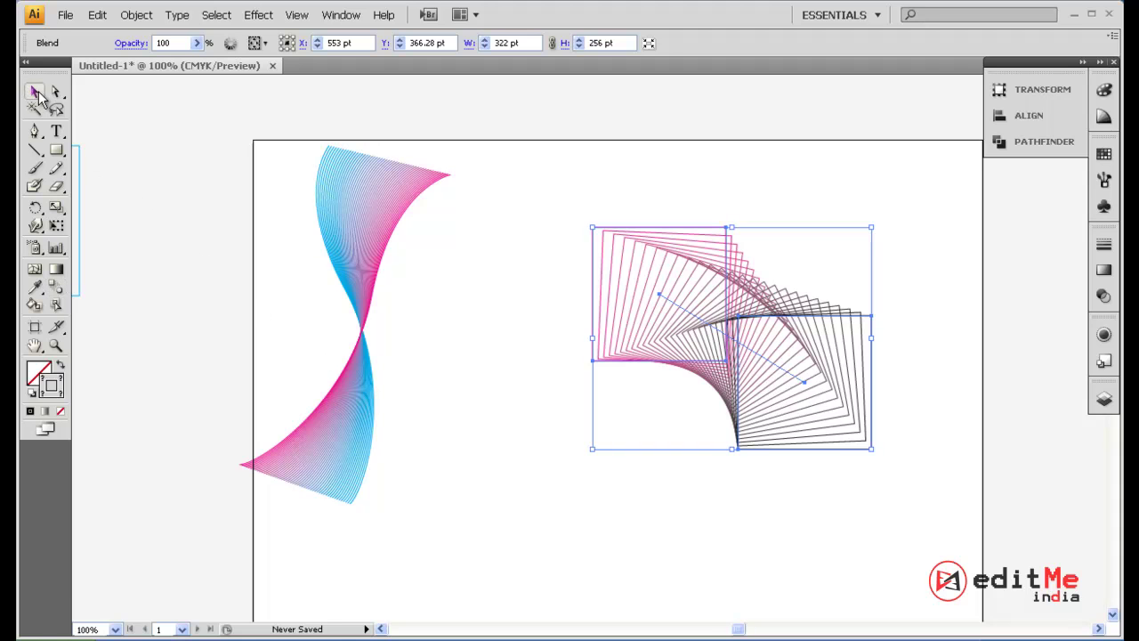
pyautogui.click(568, 184)
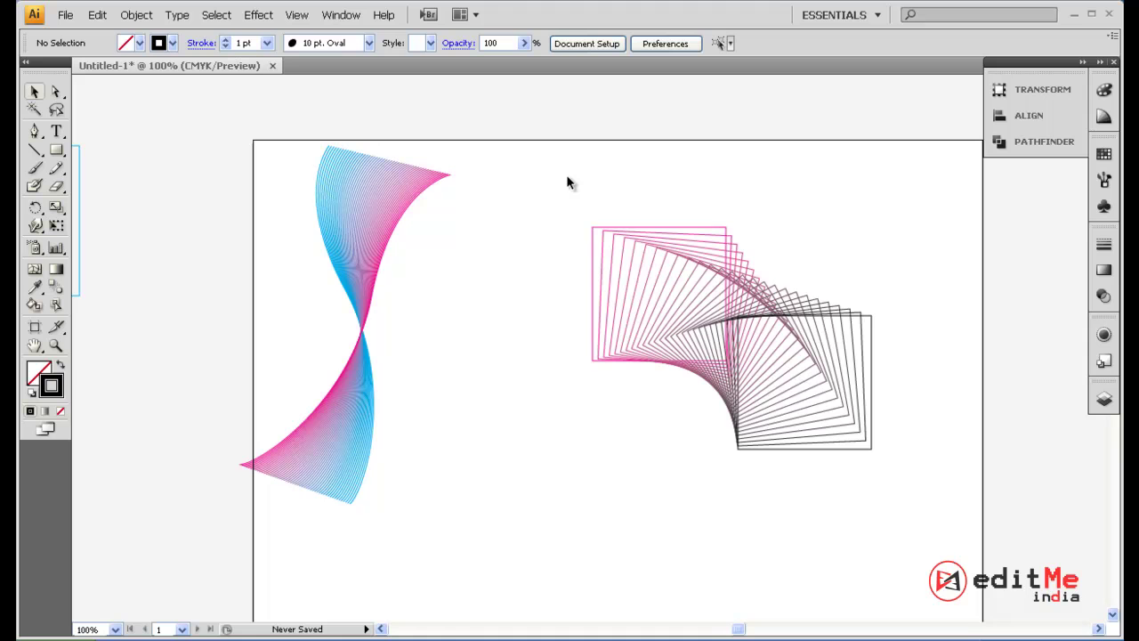
pyautogui.moveTo(568, 185); pyautogui.dragTo(873, 497)
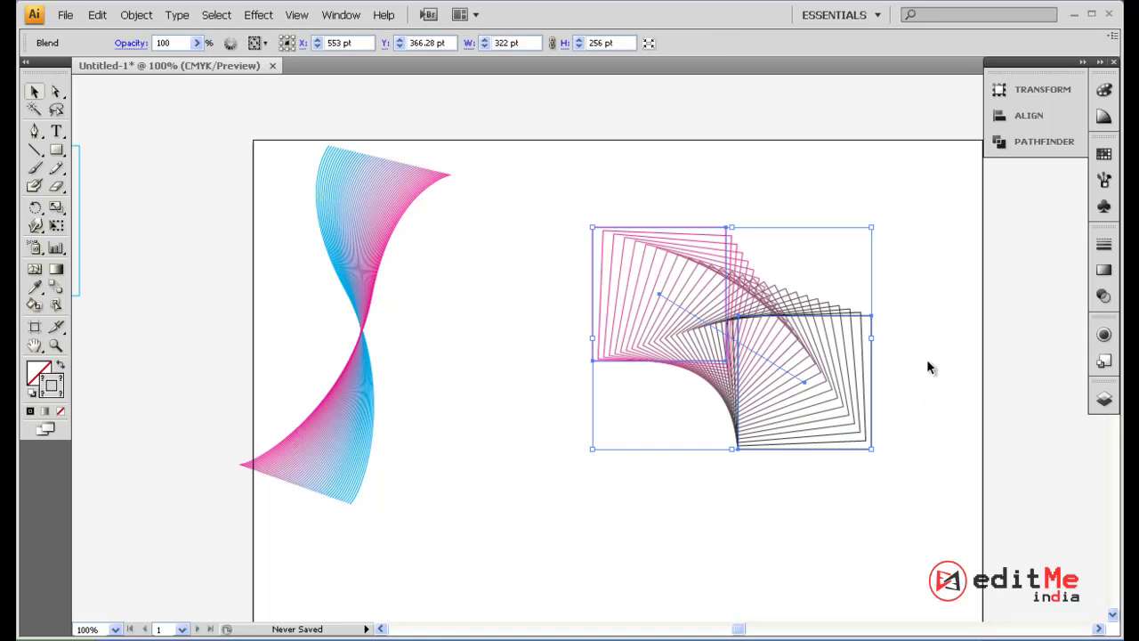
pyautogui.click(921, 226)
pyautogui.moveTo(921, 225); pyautogui.dragTo(664, 477)
pyautogui.click(721, 546)
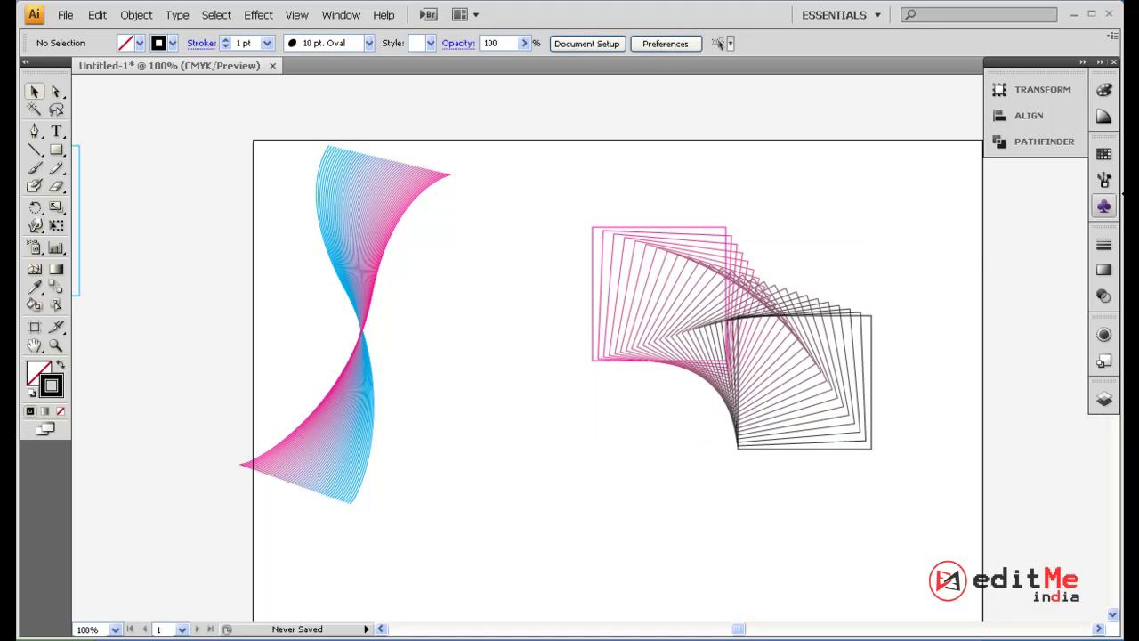
# Save the square blend in the Symbols panel as 'tutorial' and delete it from the artboard.
pyautogui.click(1103, 206)
pyautogui.click(793, 326)
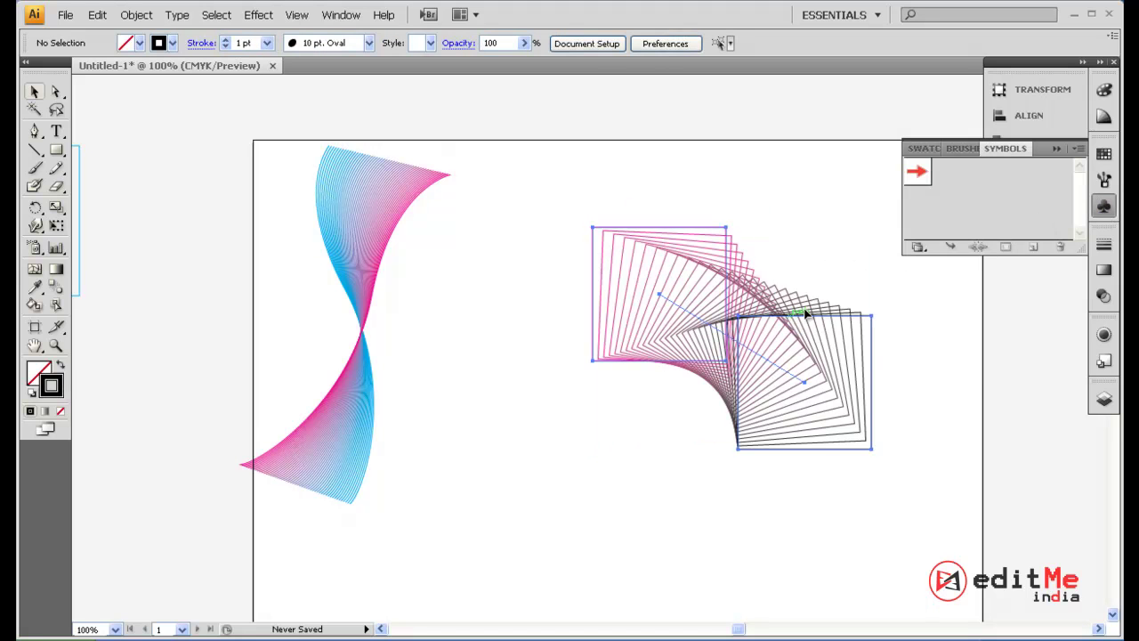
pyautogui.moveTo(877, 277); pyautogui.dragTo(993, 211)
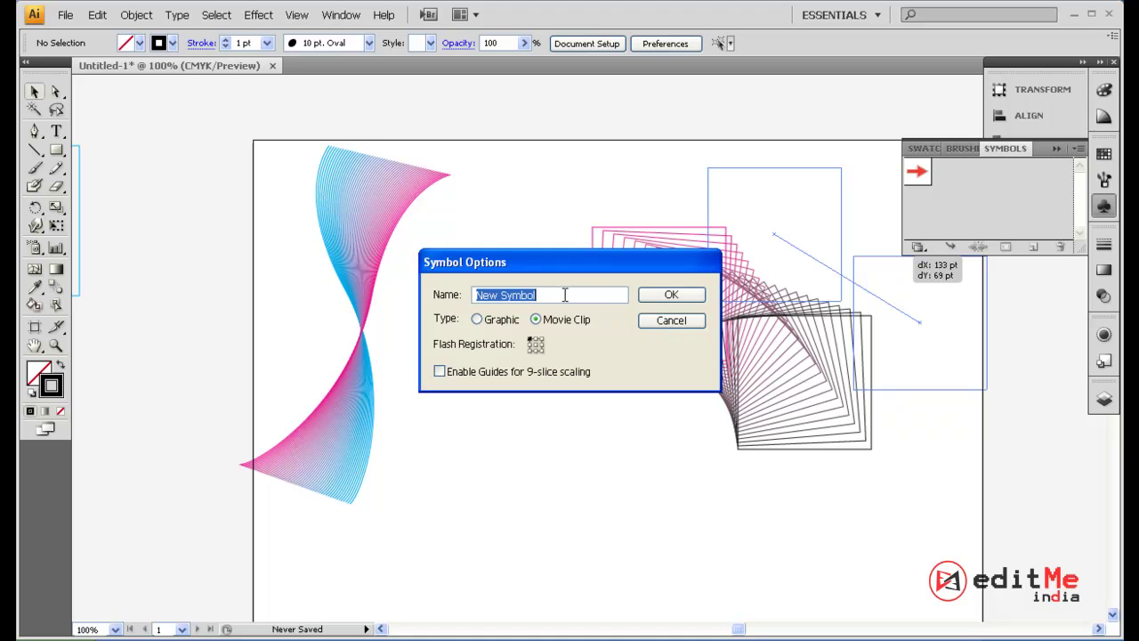
pyautogui.write('tutorial')
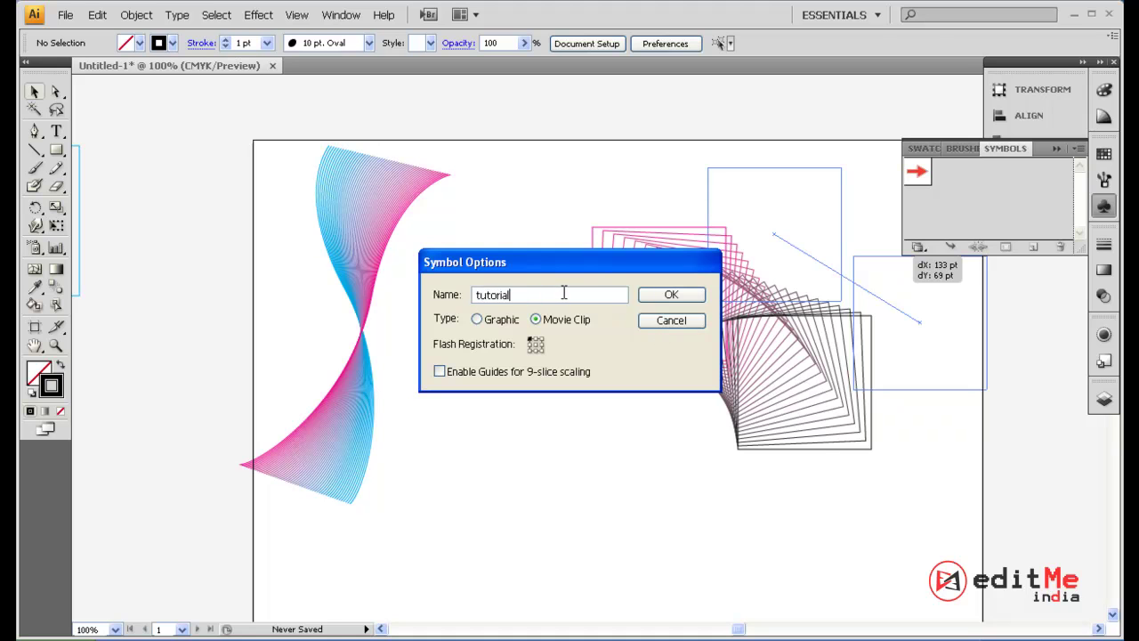
pyautogui.press('Return')
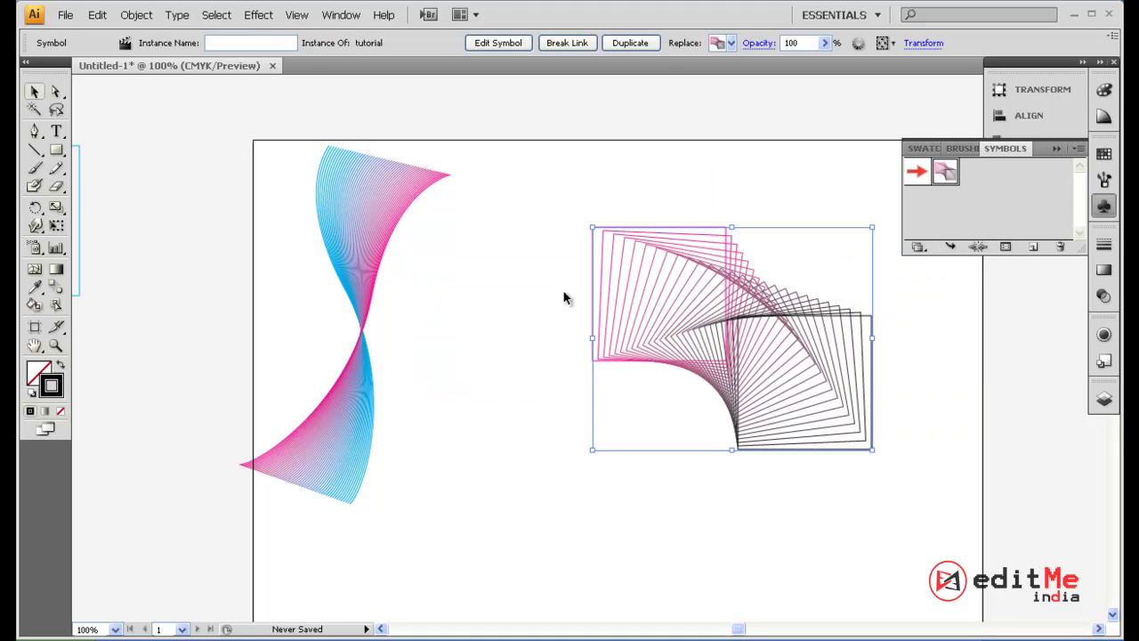
pyautogui.press('Delete')
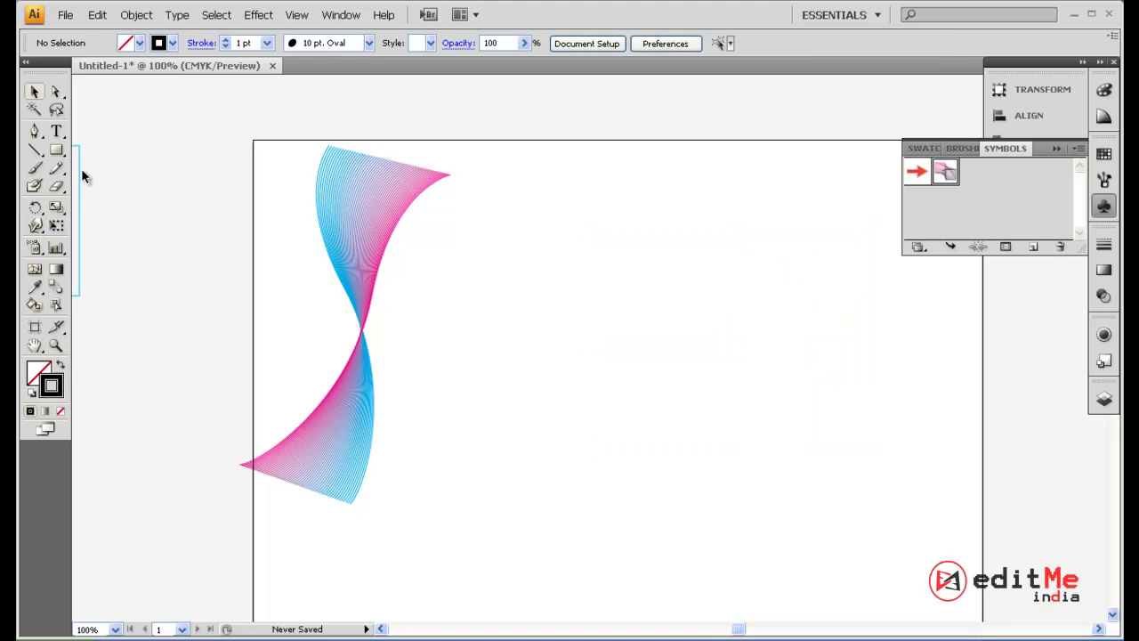
# Draw a 277.95 pt circle and delete its left anchor to leave the right half-arc.
pyautogui.moveTo(56, 150); pyautogui.dragTo(132, 196)
pyautogui.moveTo(606, 263); pyautogui.dragTo(847, 504)
pyautogui.click(55, 92)
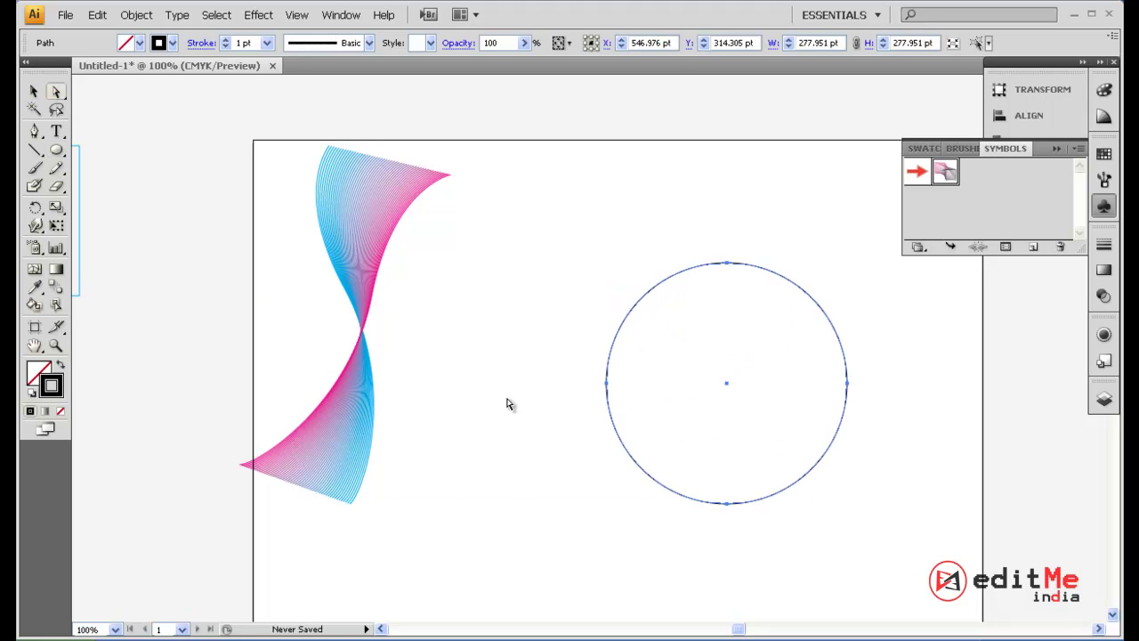
pyautogui.click(607, 384)
pyautogui.press('Delete')
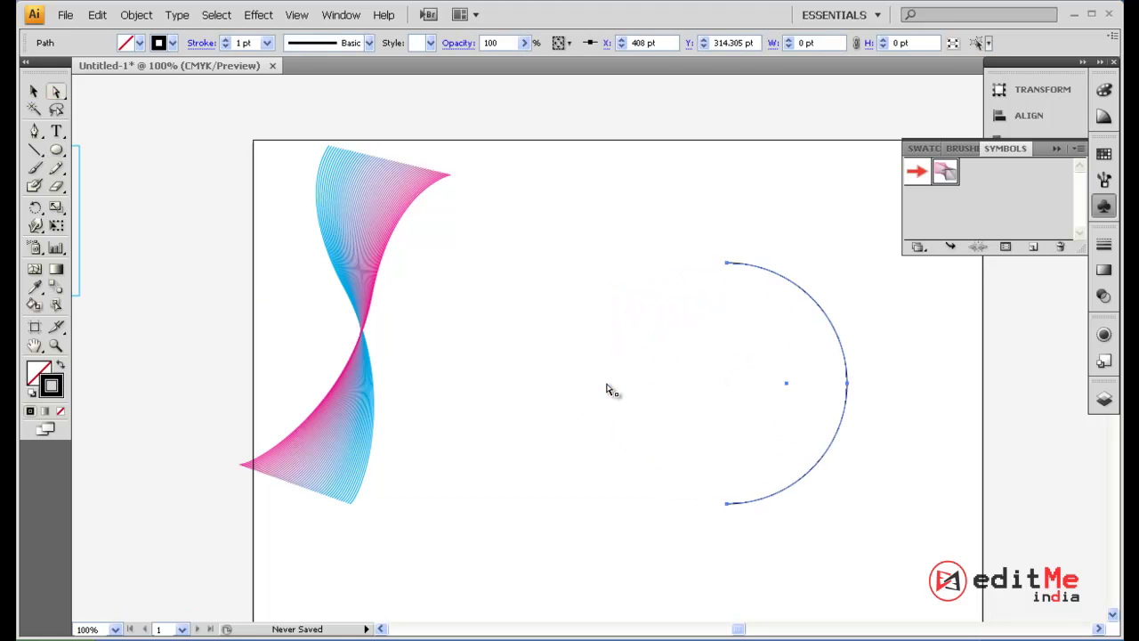
pyautogui.click(34, 92)
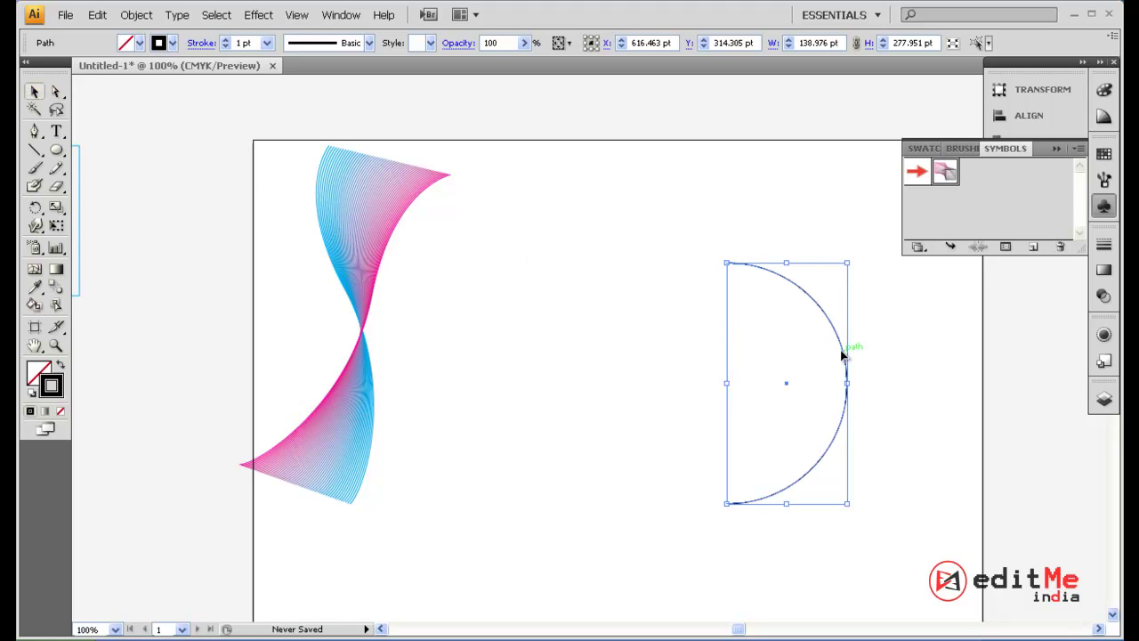
pyautogui.click(259, 16)
# Apply a 3D Revolve to the half arc and map the tutorial symbol onto its surface.
pyautogui.moveTo(324, 110)
pyautogui.click(469, 123)
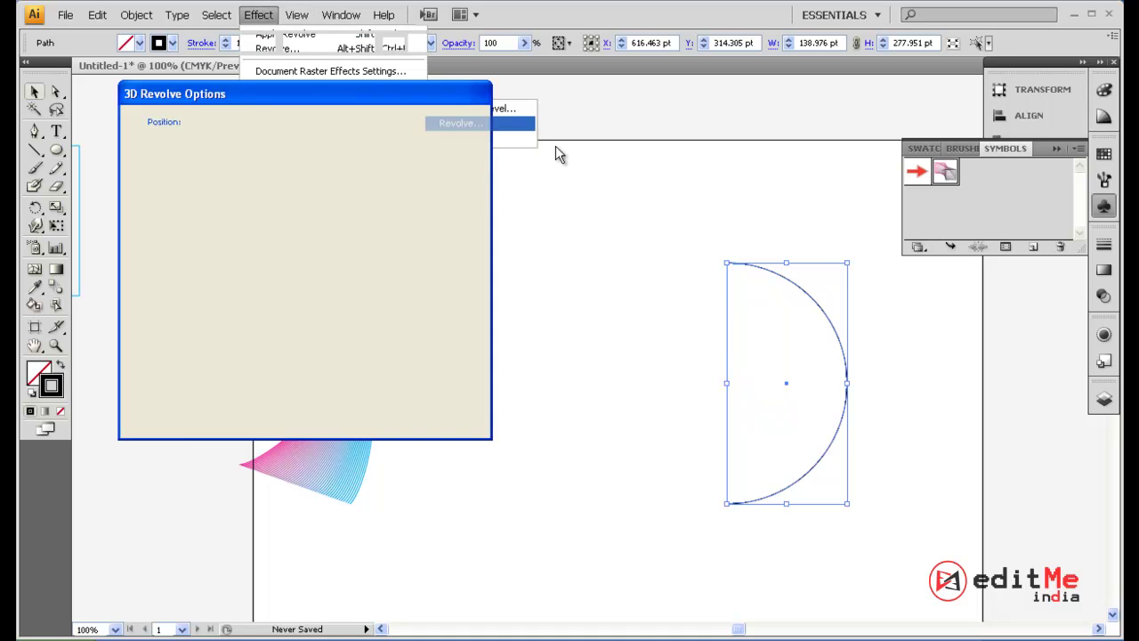
pyautogui.click(458, 184)
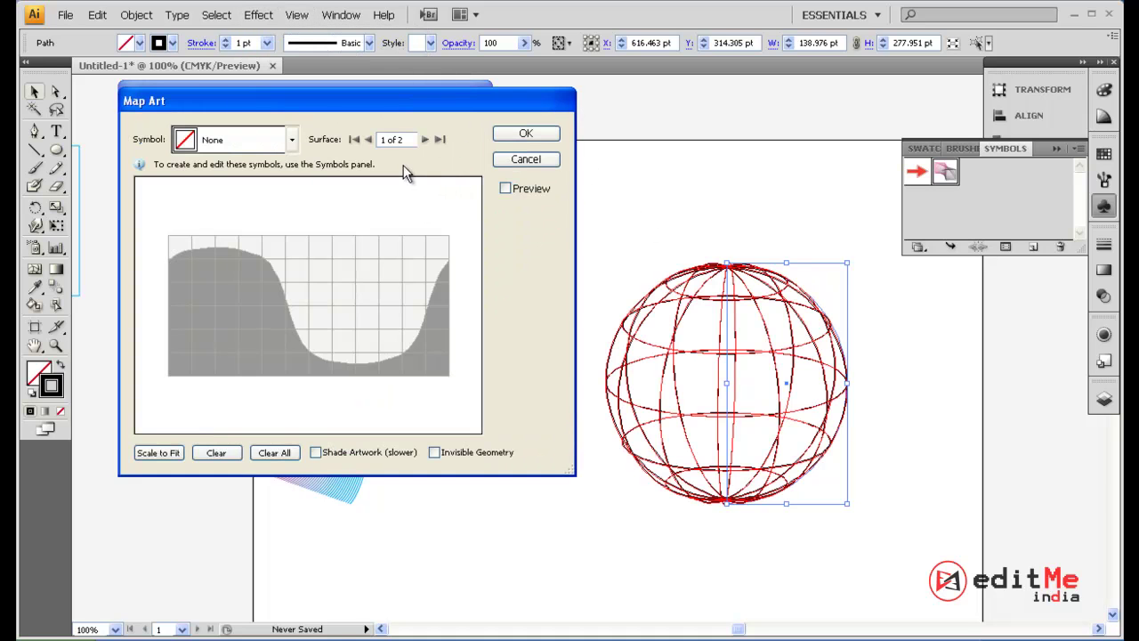
pyautogui.click(290, 141)
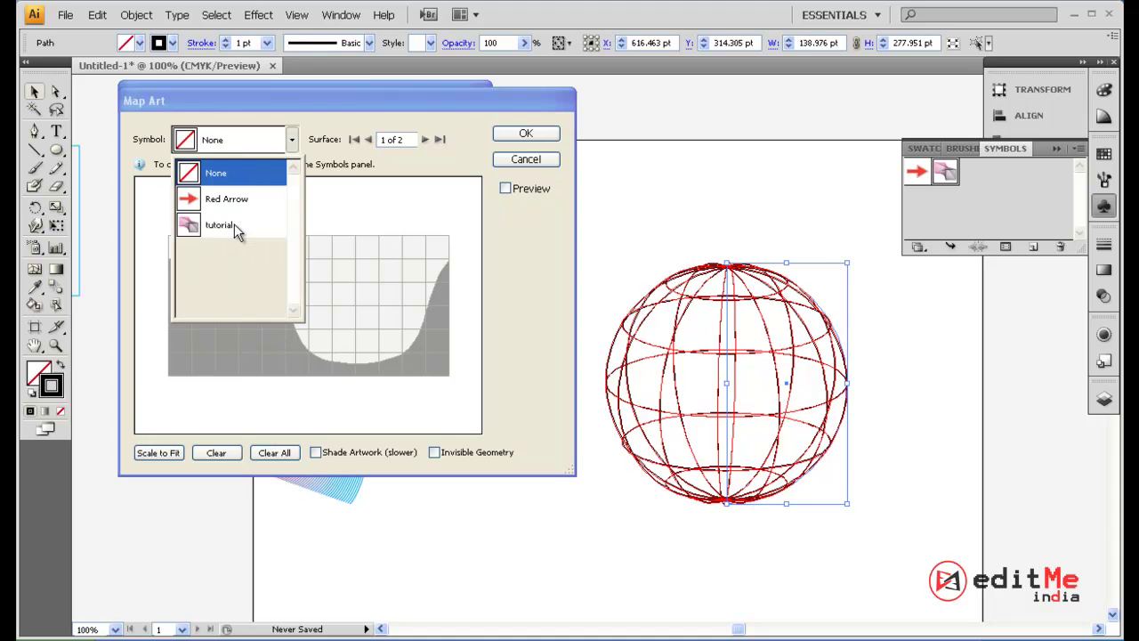
pyautogui.click(234, 224)
# Shade the mapped artwork, make the geometry invisible, scale it to fit, and tilt the sphere.
pyautogui.click(505, 188)
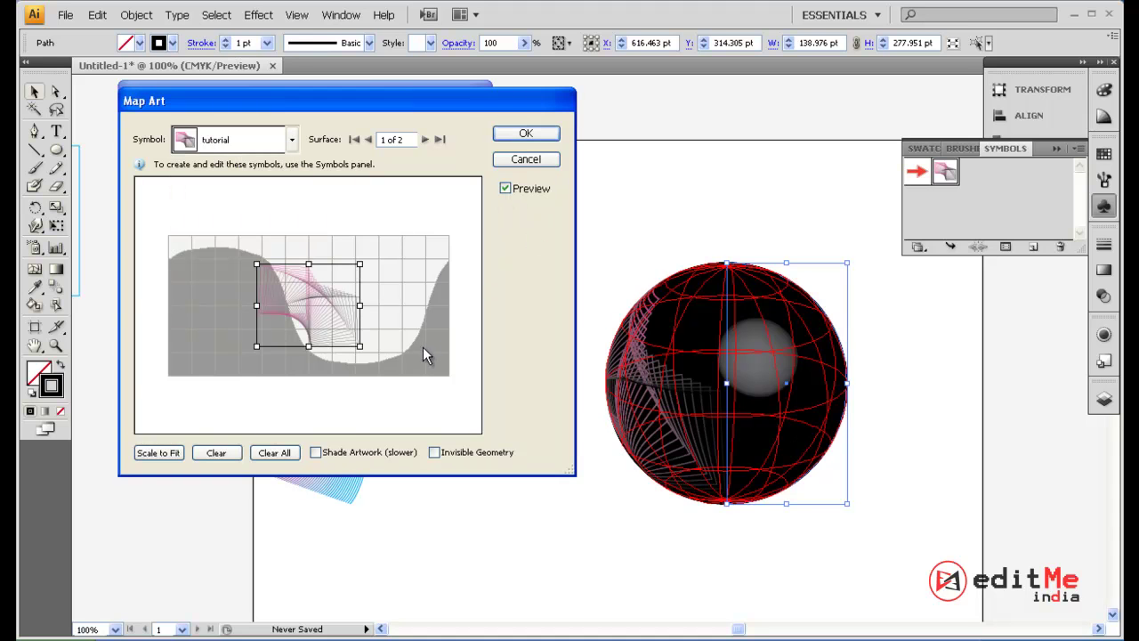
pyautogui.click(429, 459)
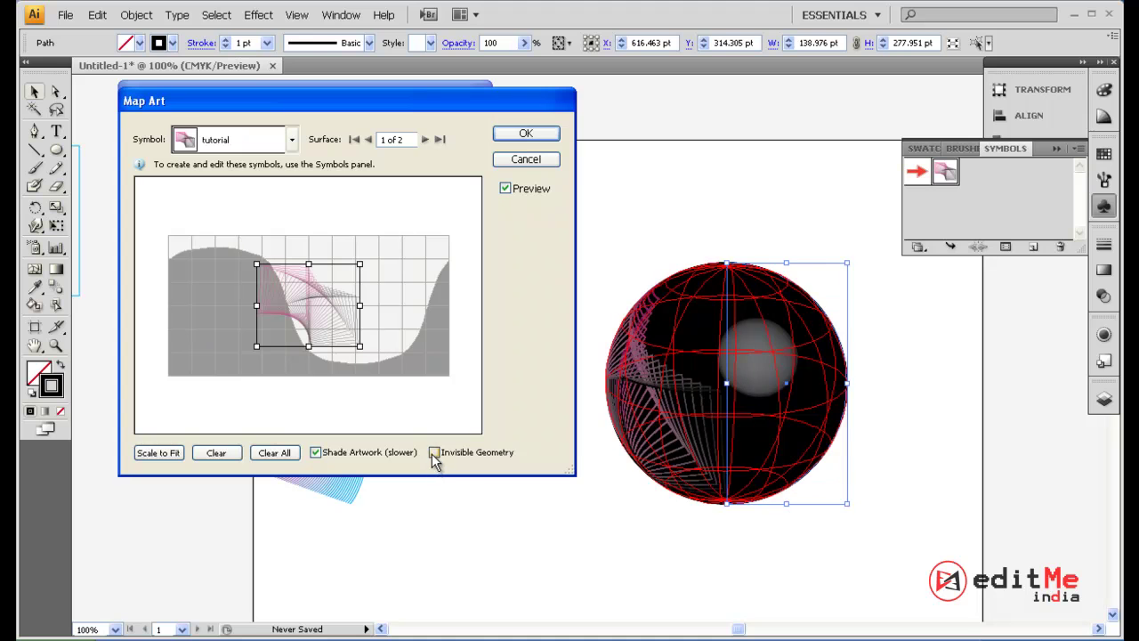
pyautogui.click(435, 452)
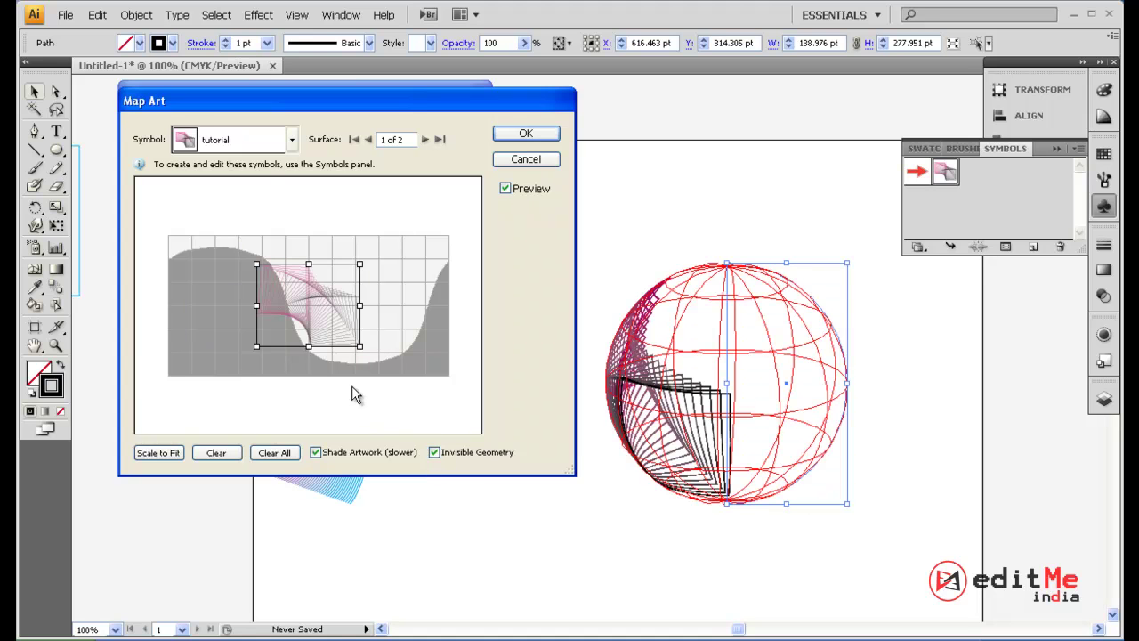
pyautogui.click(165, 449)
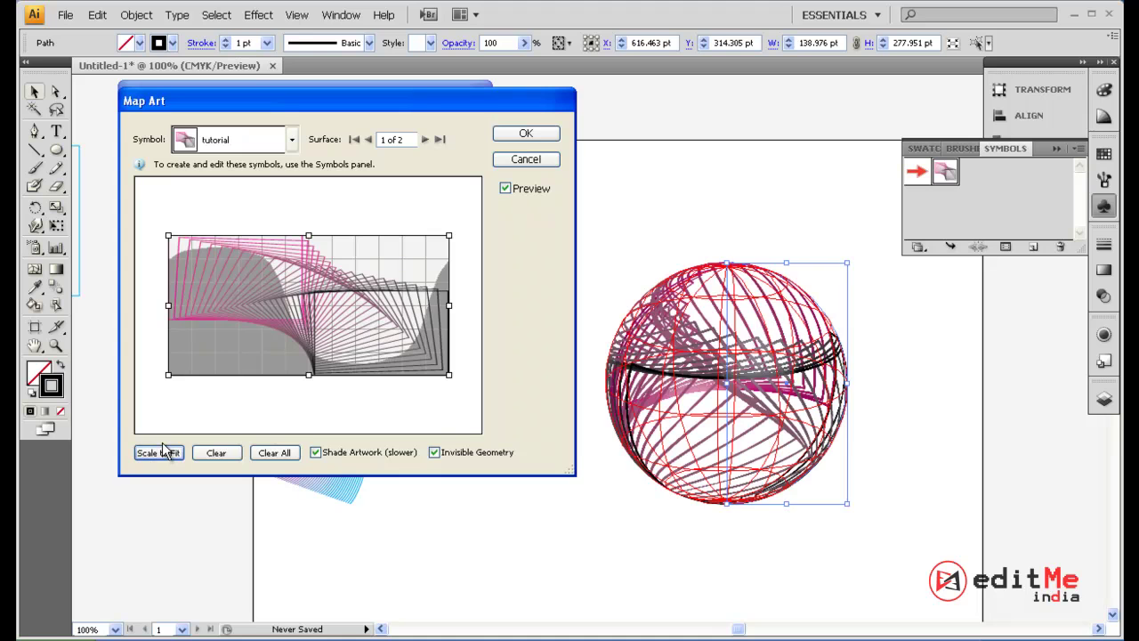
pyautogui.click(526, 133)
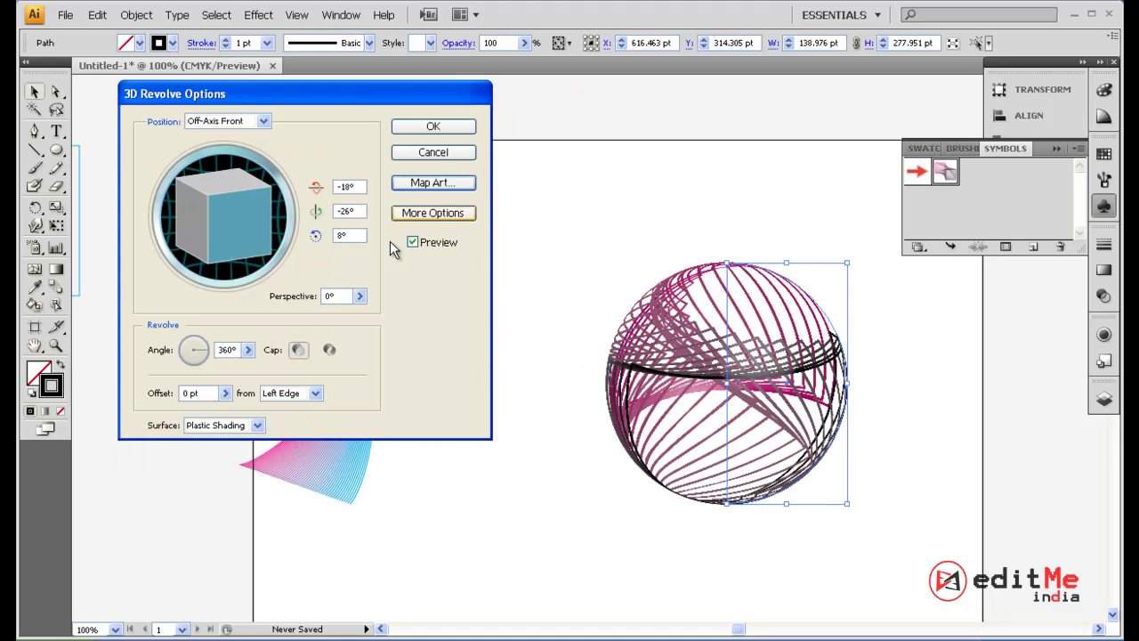
pyautogui.moveTo(247, 228); pyautogui.dragTo(237, 249)
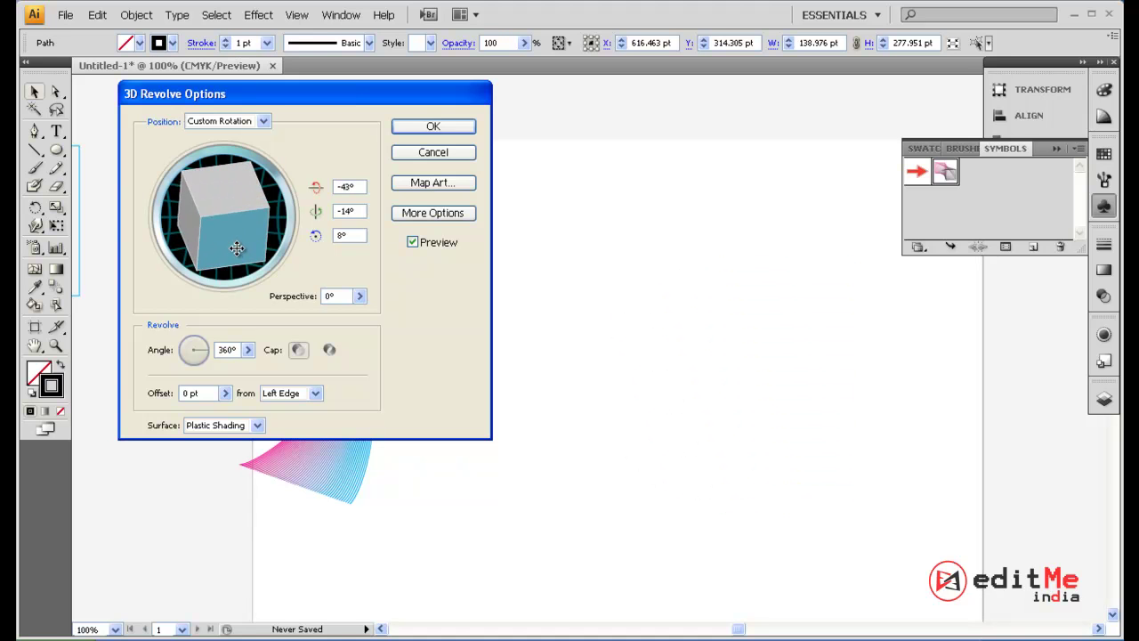
pyautogui.click(434, 127)
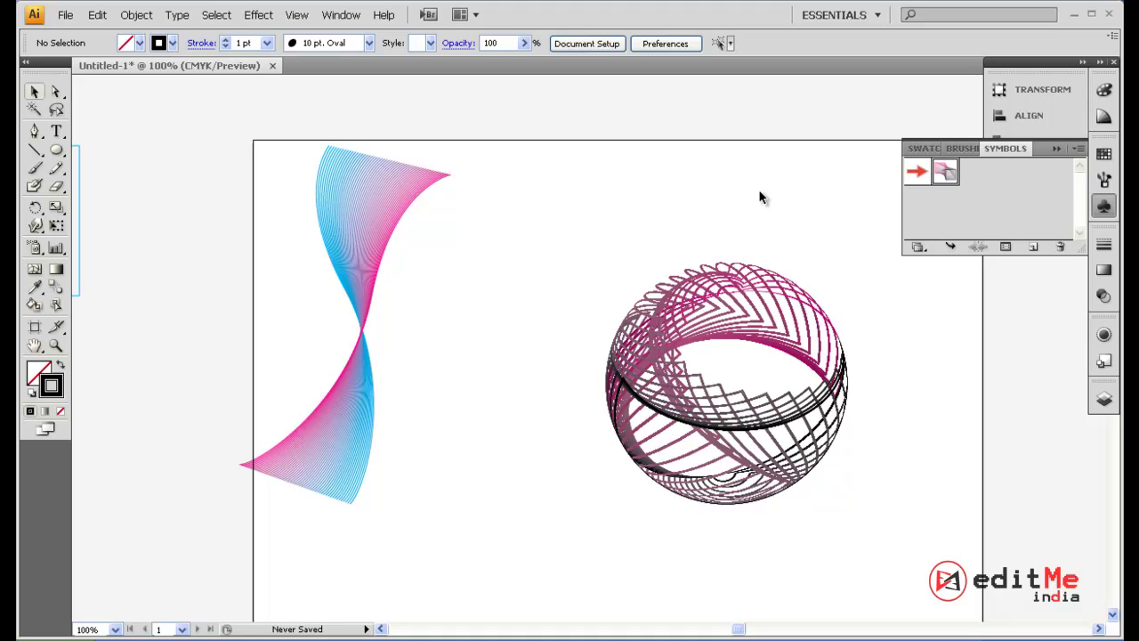
# Drag a tutorial symbol copy onto the artboard just above the sphere, beside the ribbon.
pyautogui.moveTo(615, 219); pyautogui.dragTo(1009, 355)
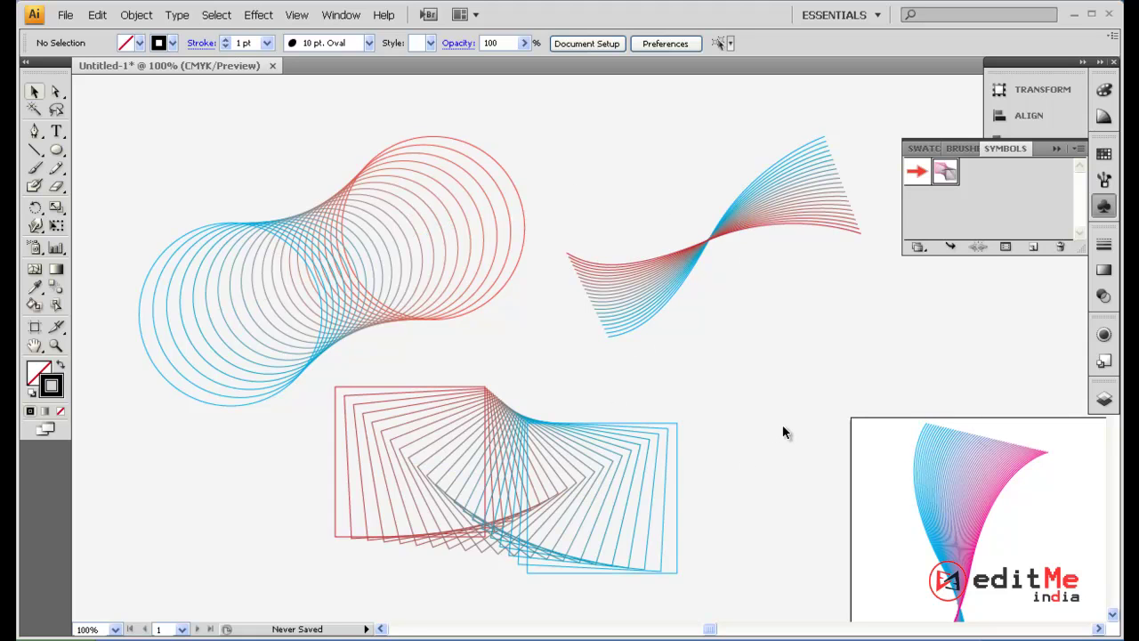
pyautogui.moveTo(783, 430); pyautogui.dragTo(411, 217)
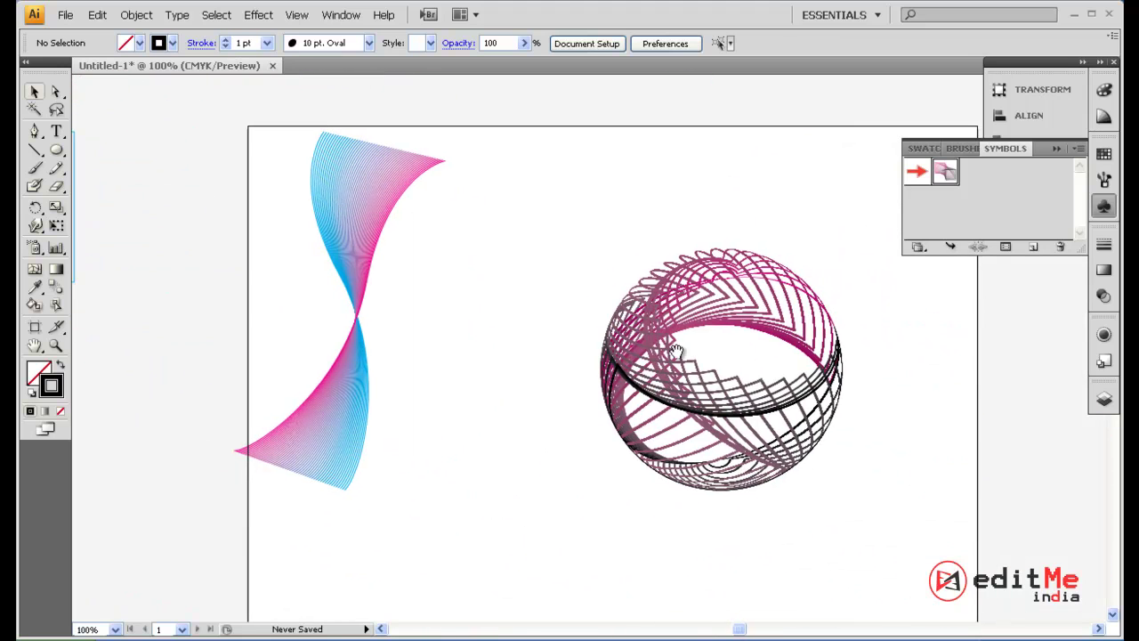
pyautogui.click(725, 326)
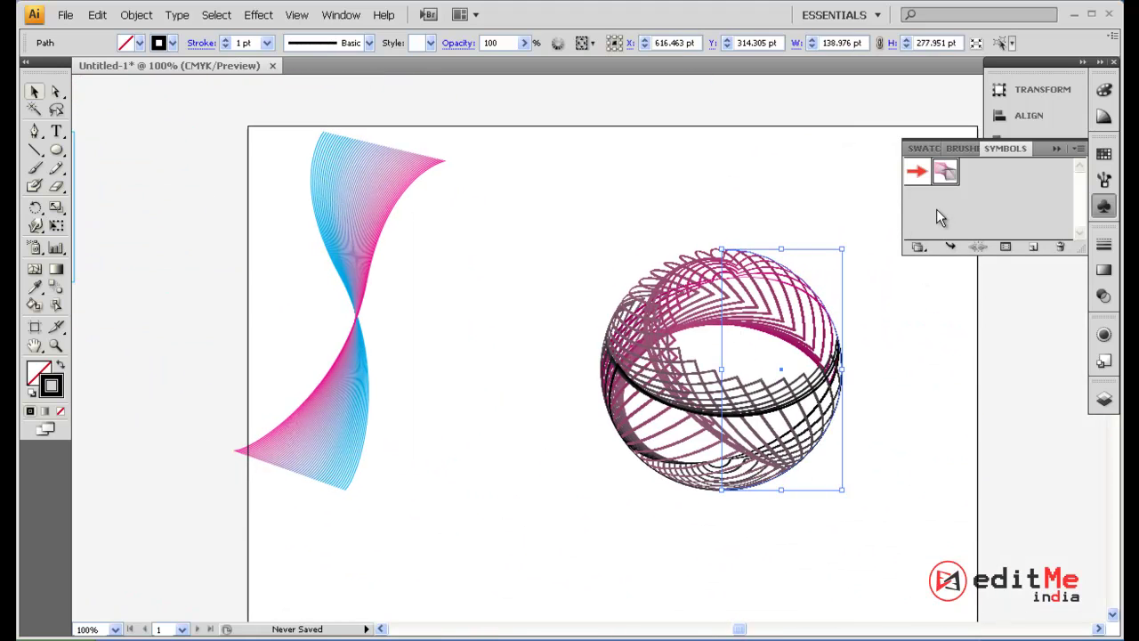
pyautogui.moveTo(943, 173); pyautogui.dragTo(587, 165)
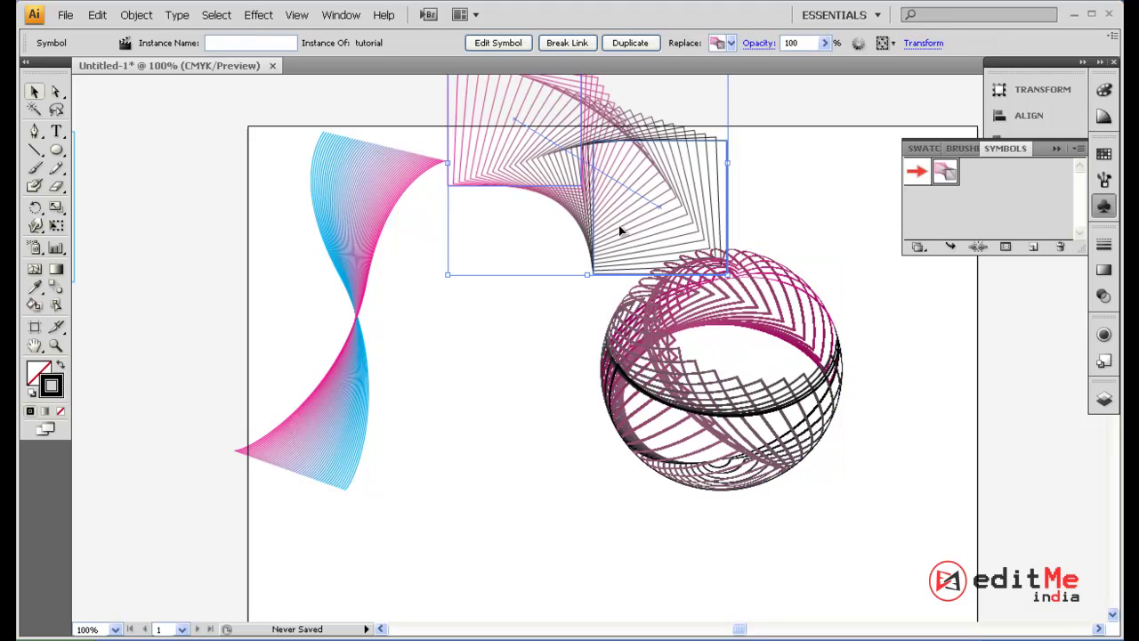
pyautogui.moveTo(613, 211); pyautogui.dragTo(587, 270)
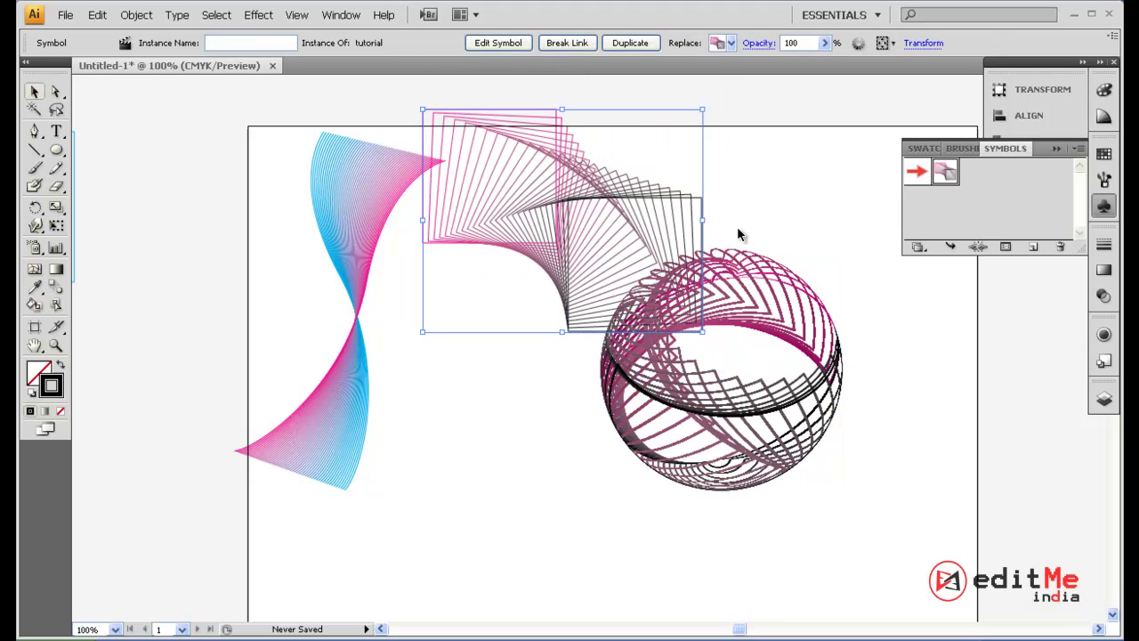
pyautogui.click(874, 335)
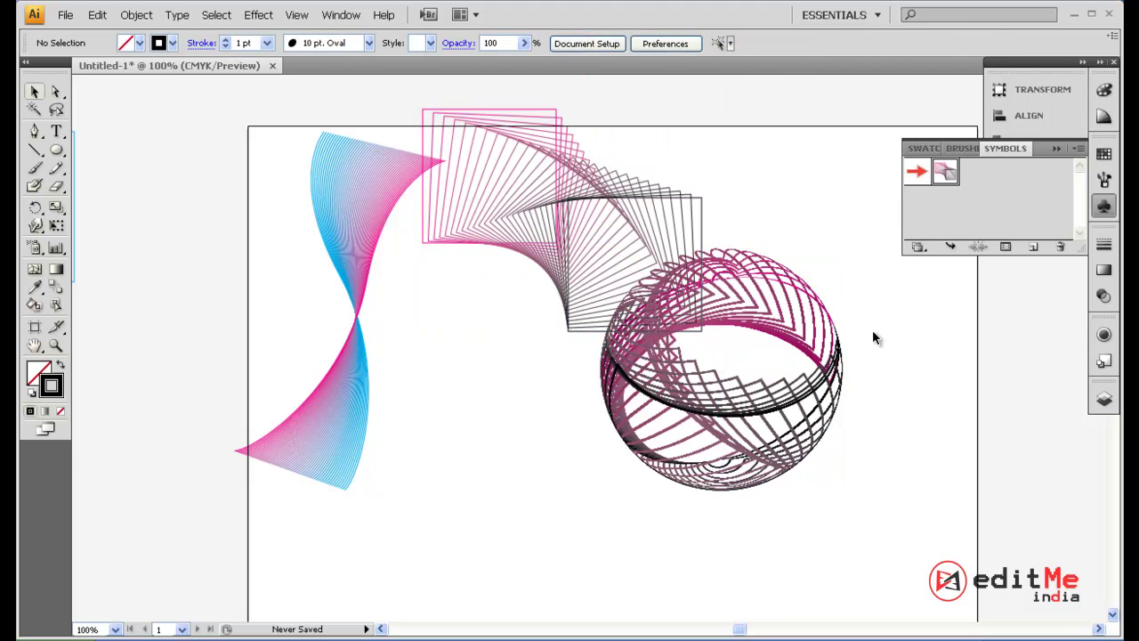